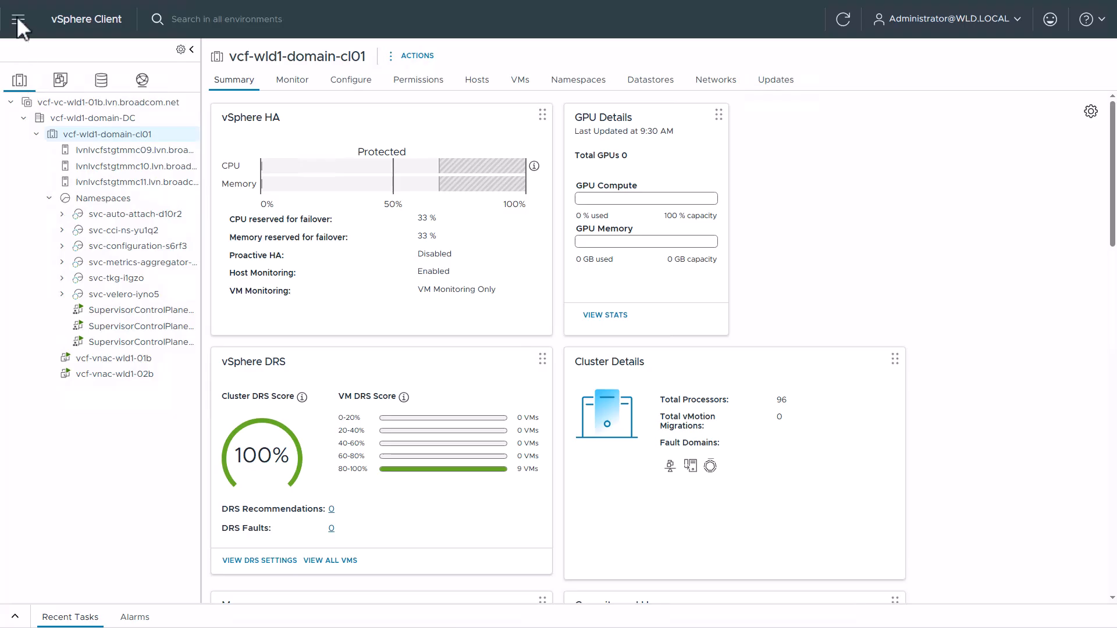
# Open the vCenter compute policies and review their VM tags, host tags, hosts and policy requirement columns
pyautogui.click(18, 19)
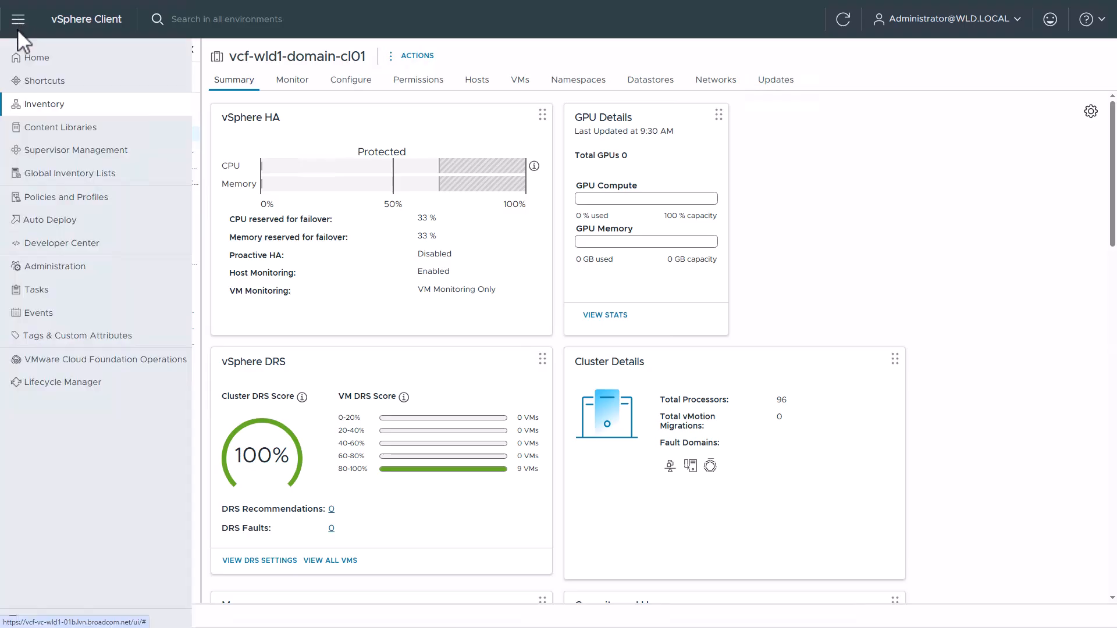
pyautogui.click(127, 201)
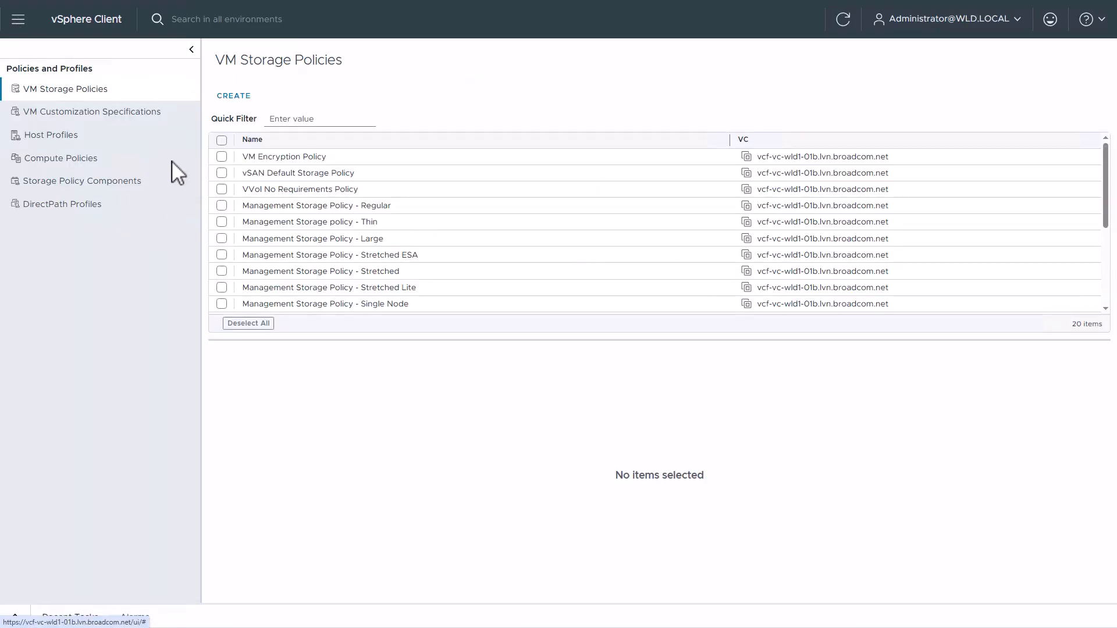
pyautogui.click(117, 159)
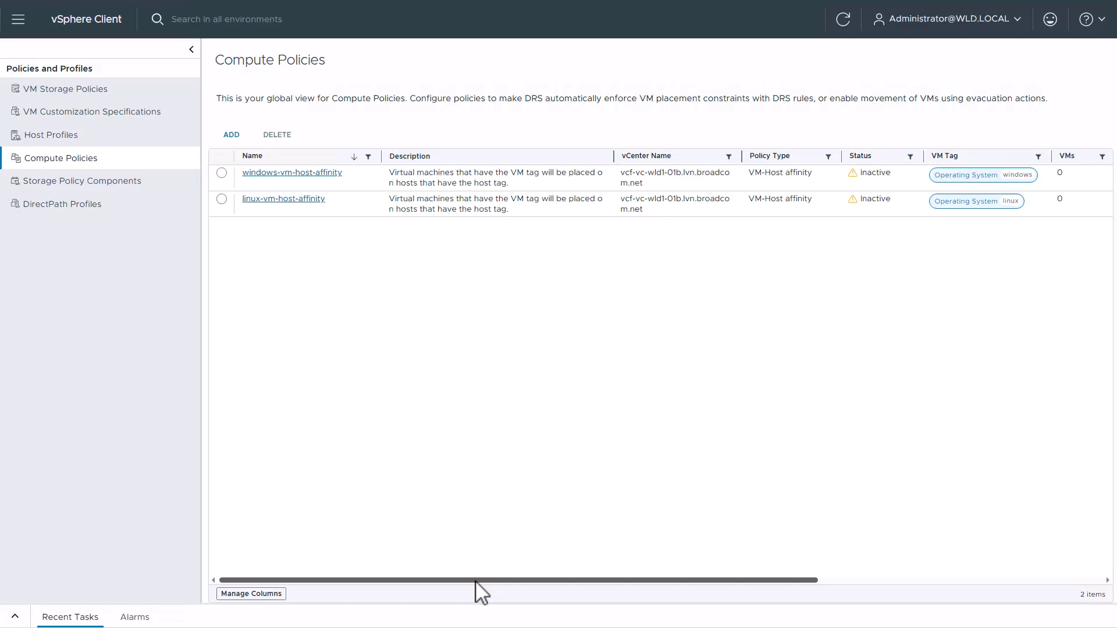
pyautogui.hscroll(8, 477, 581)
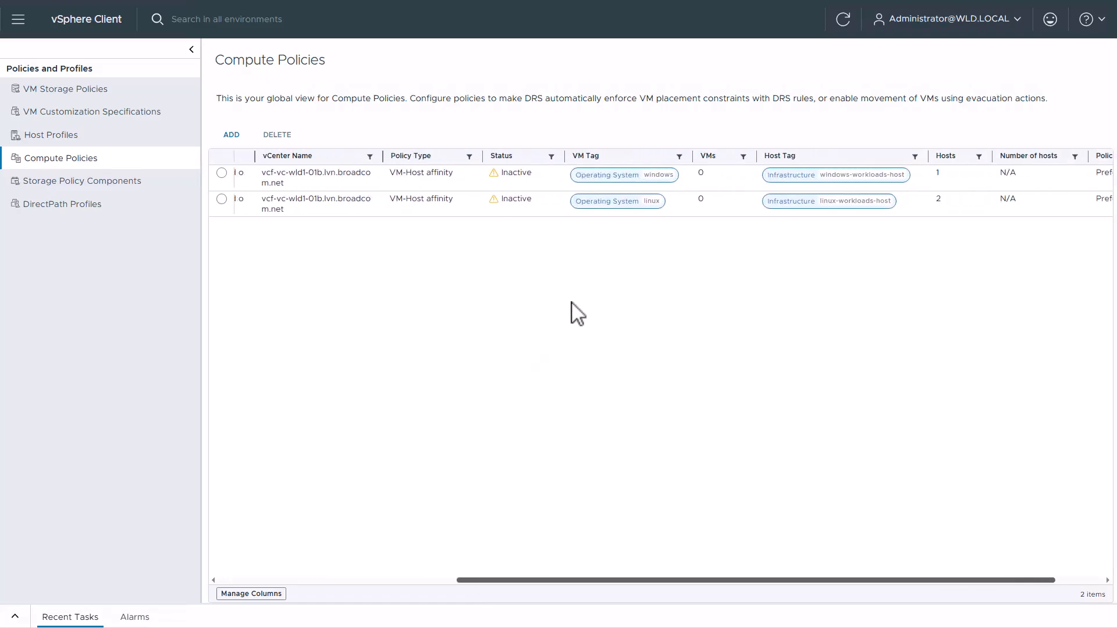
pyautogui.hscroll(3, 568, 217)
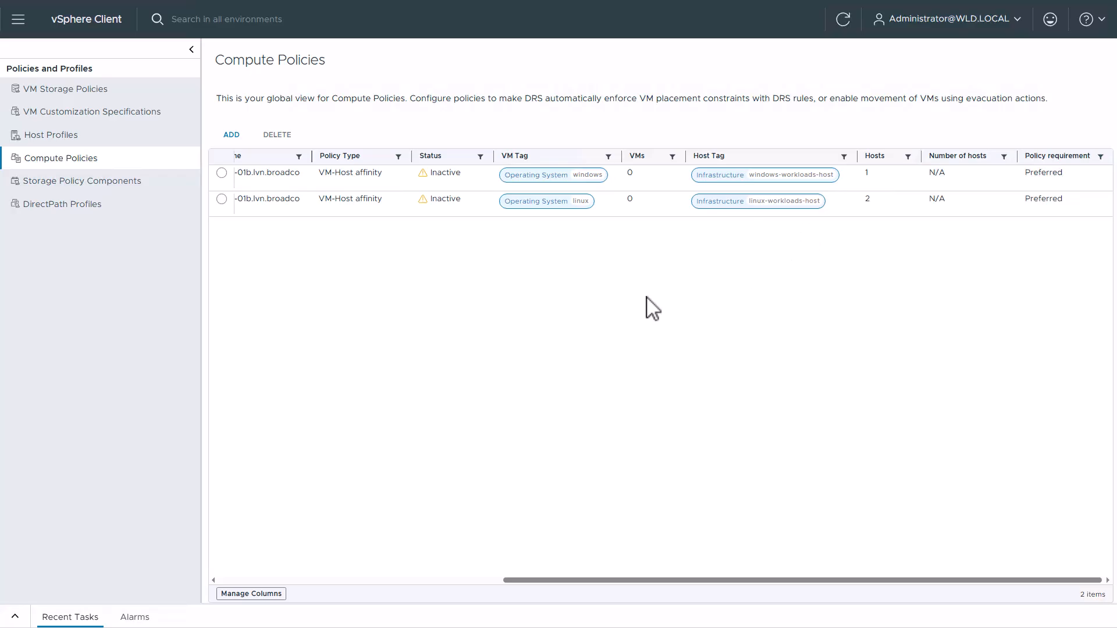
# Examine the tags assigned to each of the three hosts in the vcf-wld1-domain-cl01 cluster
pyautogui.click(82, 33)
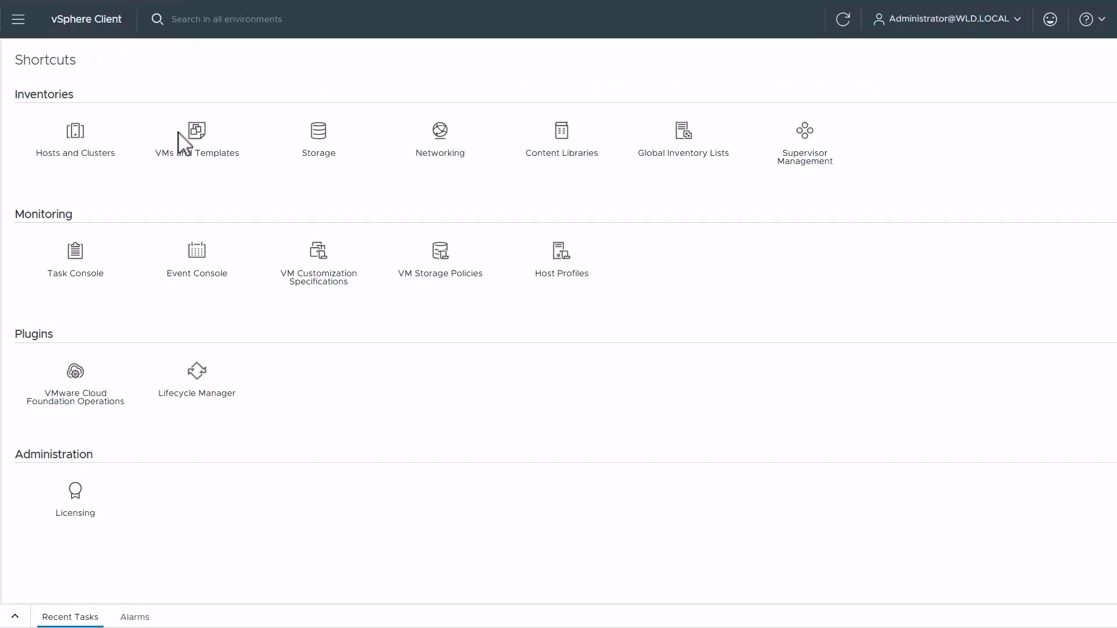
pyautogui.click(65, 146)
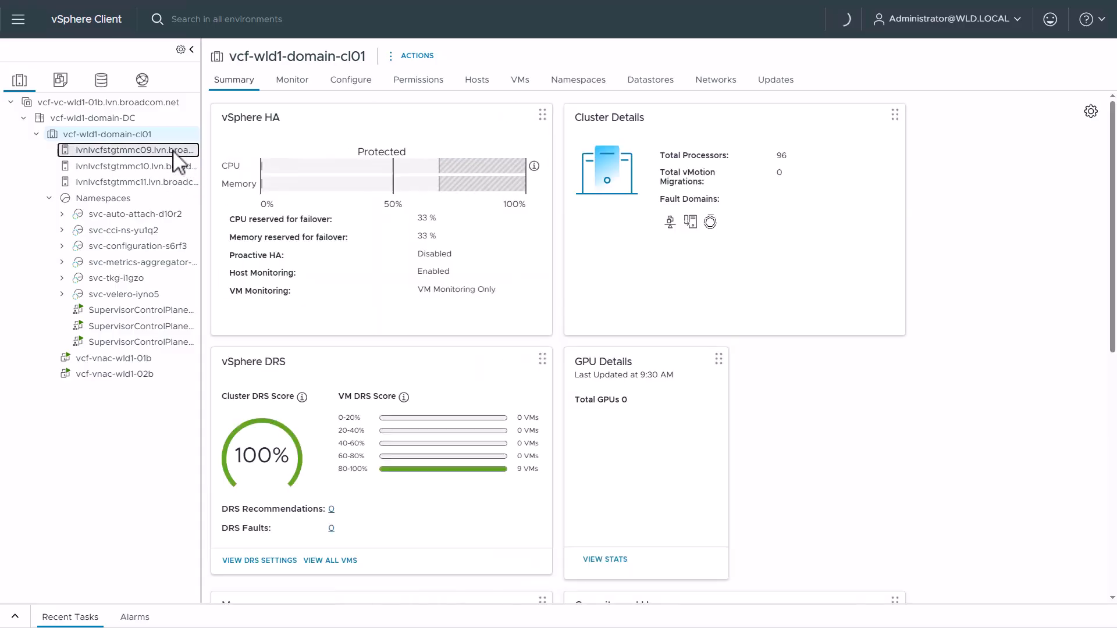
pyautogui.click(163, 152)
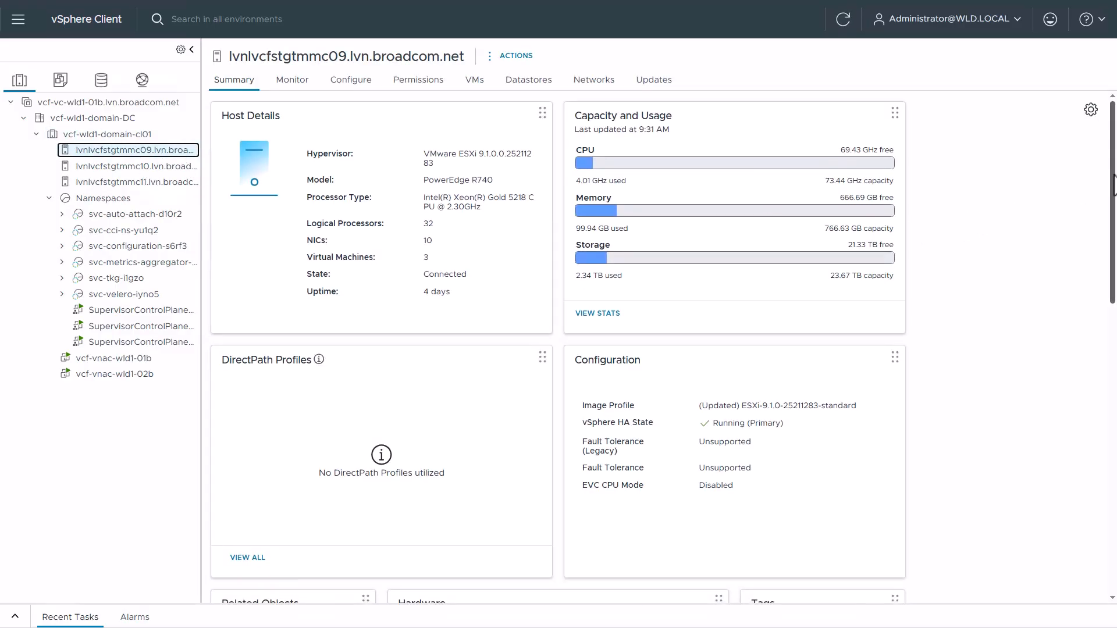
pyautogui.scroll(-6, 977, 312)
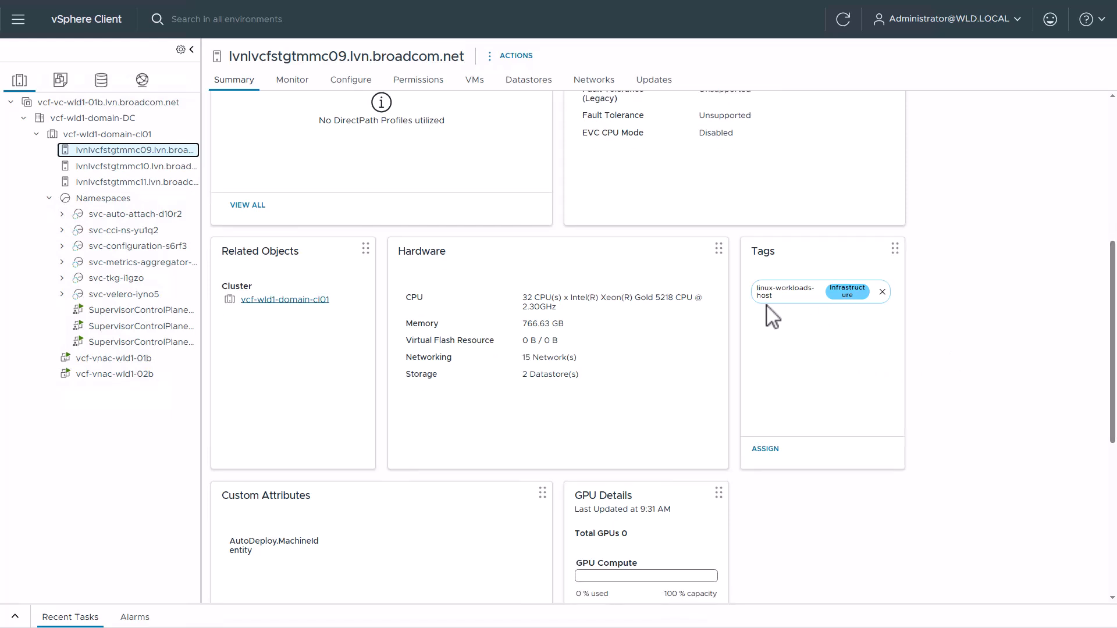
pyautogui.click(160, 168)
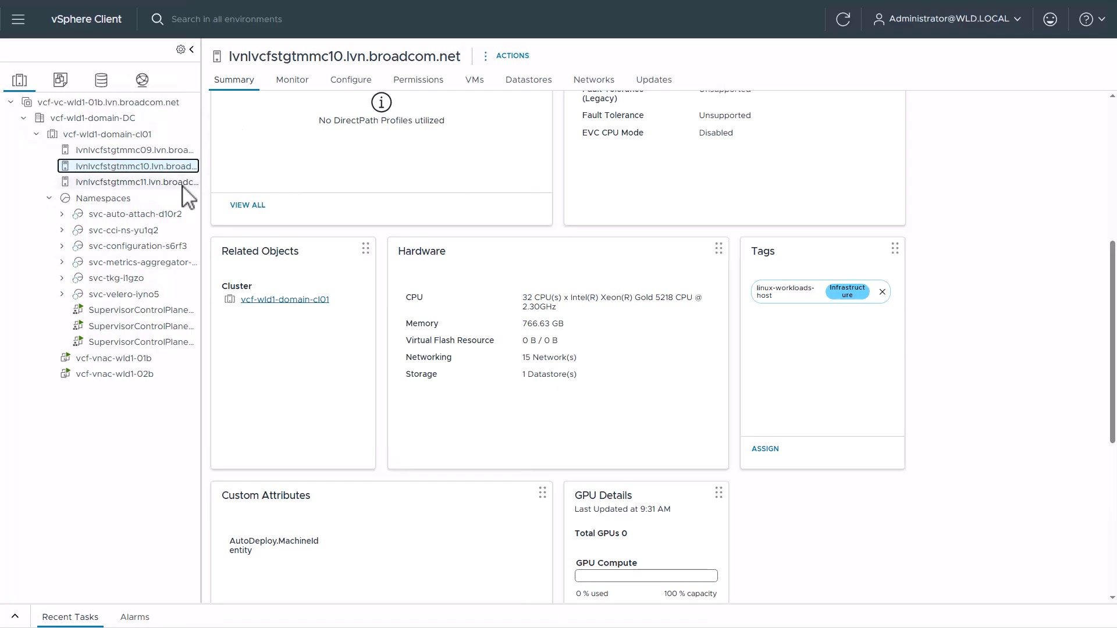
pyautogui.click(168, 183)
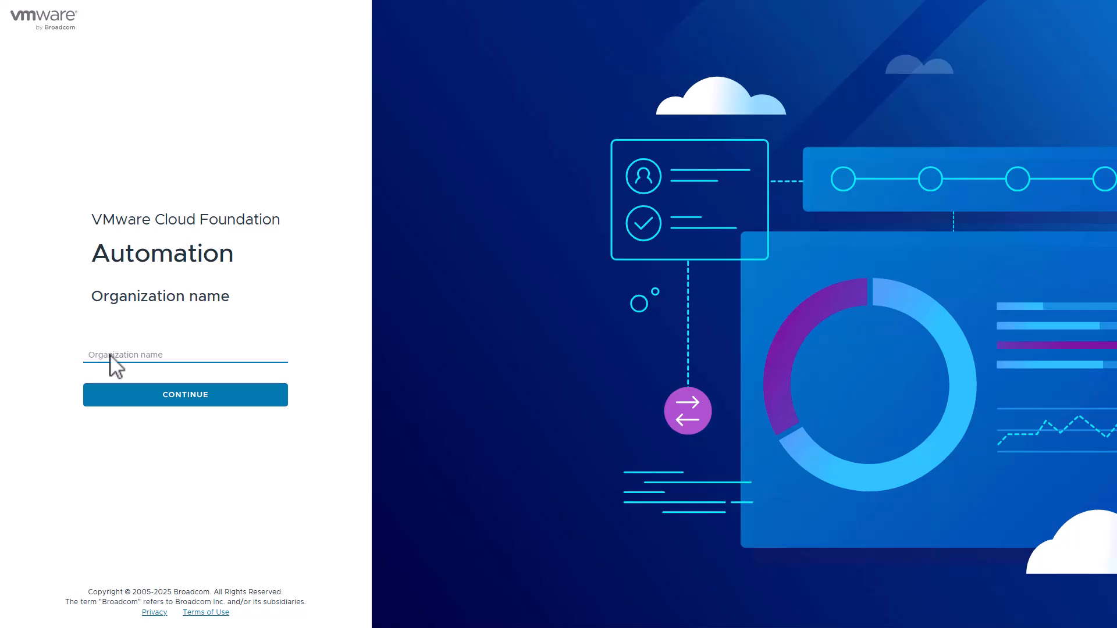
# Log in to VMware Cloud Foundation Automation under the system organization as admin, entering the account password
pyautogui.write('system')
pyautogui.click(119, 398)
pyautogui.write('admin')
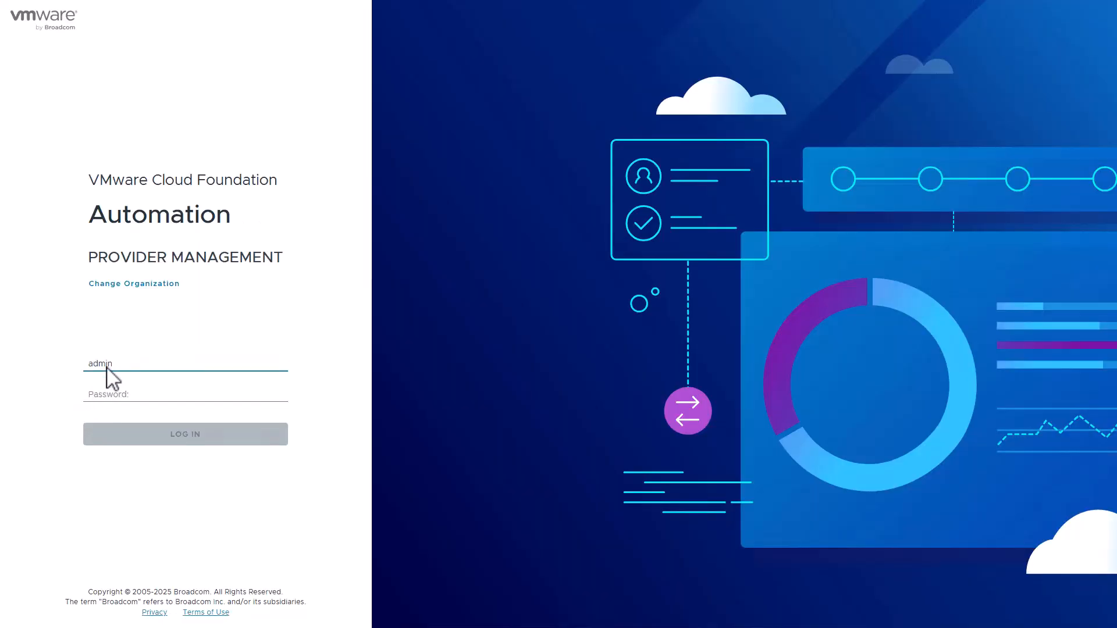
pyautogui.click(107, 395)
pyautogui.hotkey('ctrl', 'v')
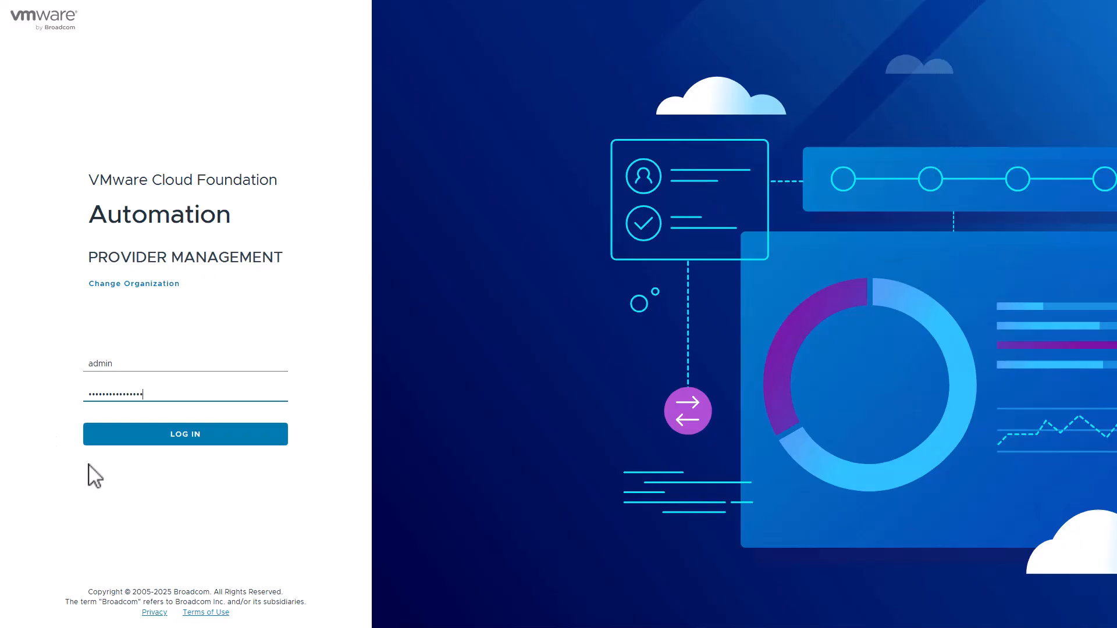
pyautogui.click(142, 442)
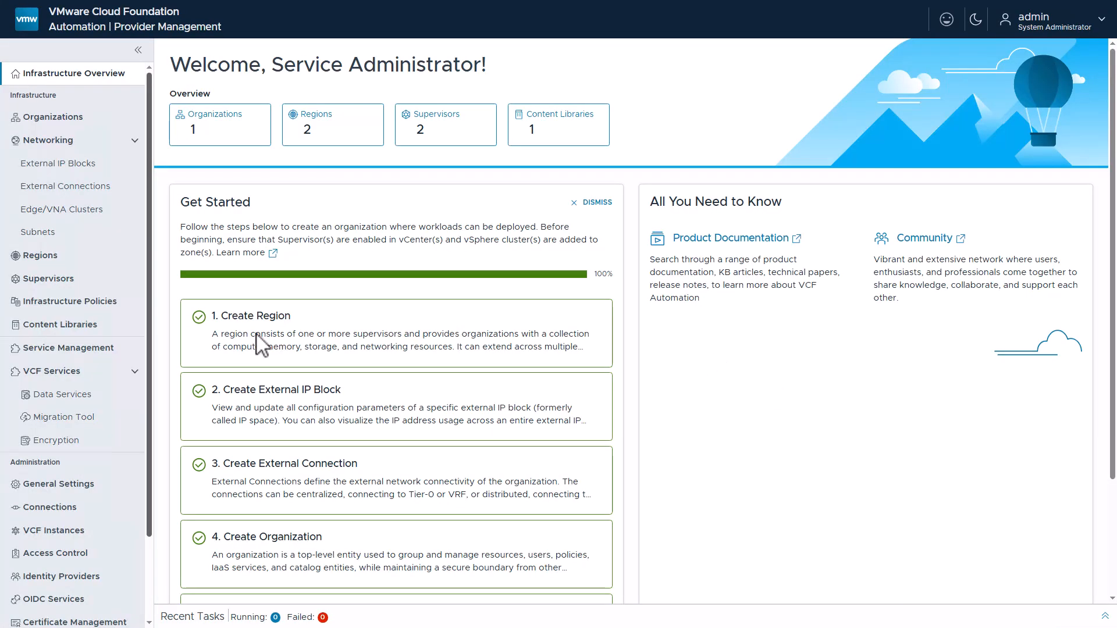
# Review the vCenter compute policies within Infrastructure Policies, and return to the infrastructure policies view
pyautogui.click(102, 305)
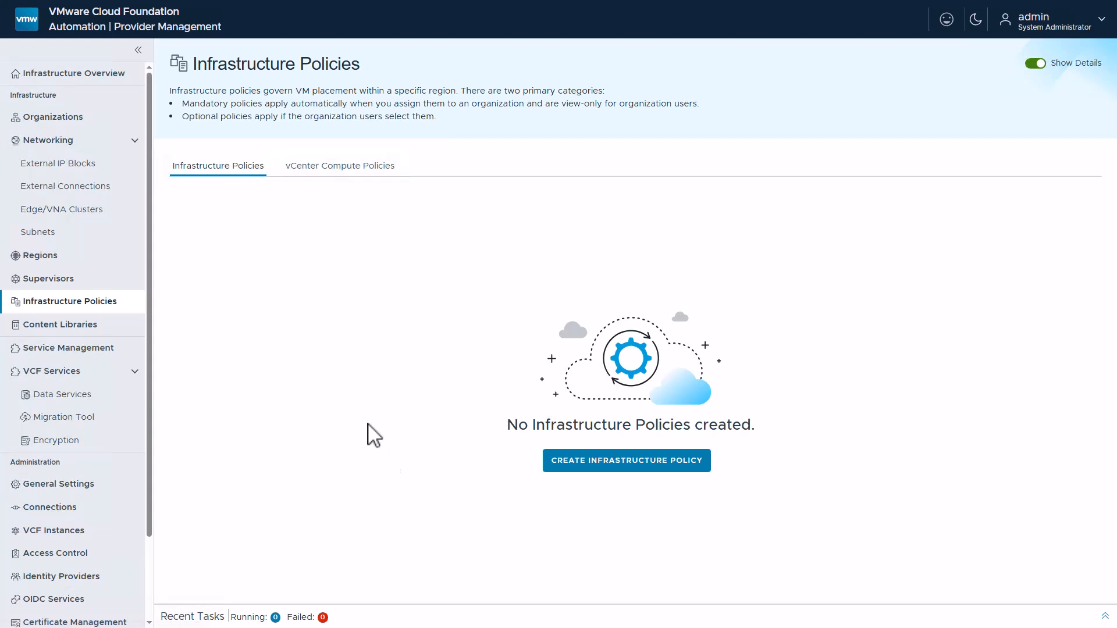
pyautogui.click(335, 174)
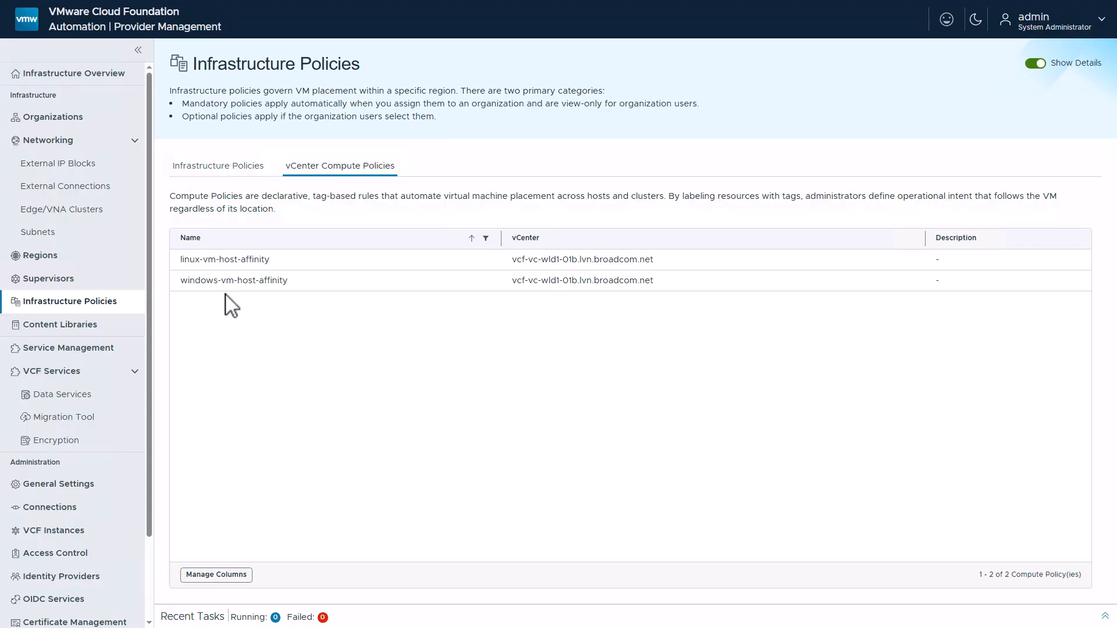
pyautogui.click(230, 170)
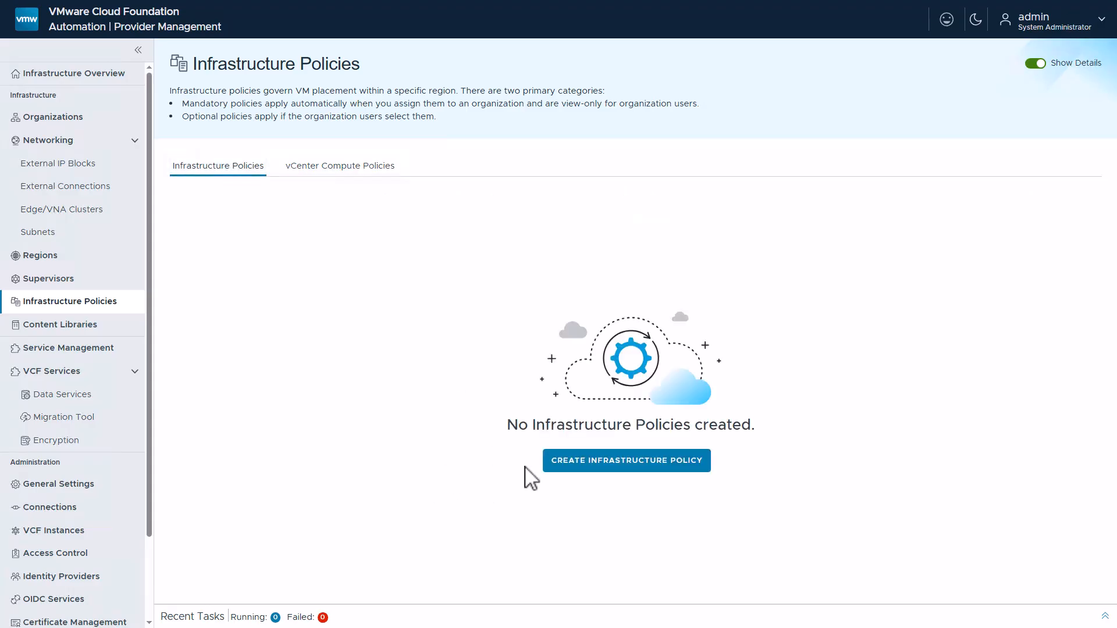
# Start a new infrastructure policy named linux-vm-host-affinity, based on the linux-vm-host-affinity vCenter compute policy
pyautogui.click(559, 464)
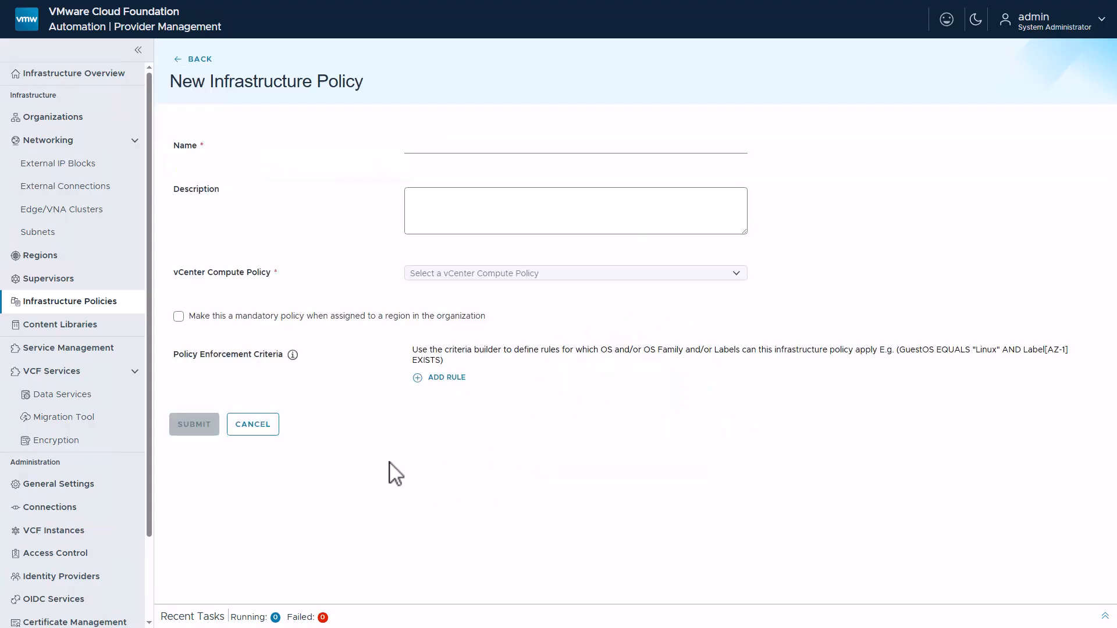
pyautogui.click(419, 148)
pyautogui.write('linux-vm-host-affinity')
pyautogui.click(736, 274)
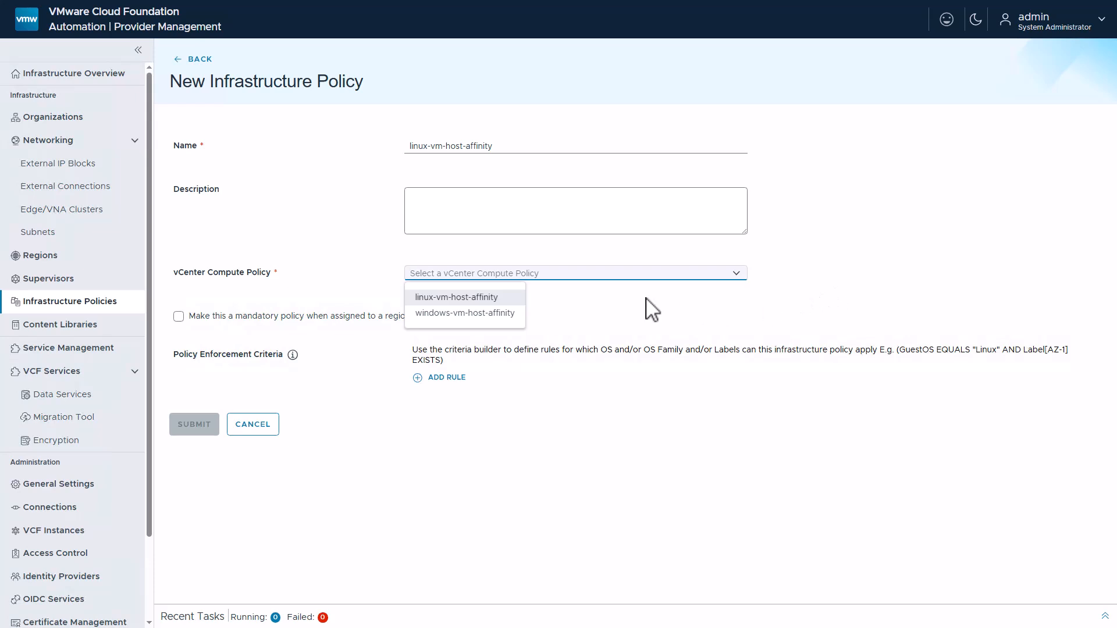
pyautogui.click(495, 299)
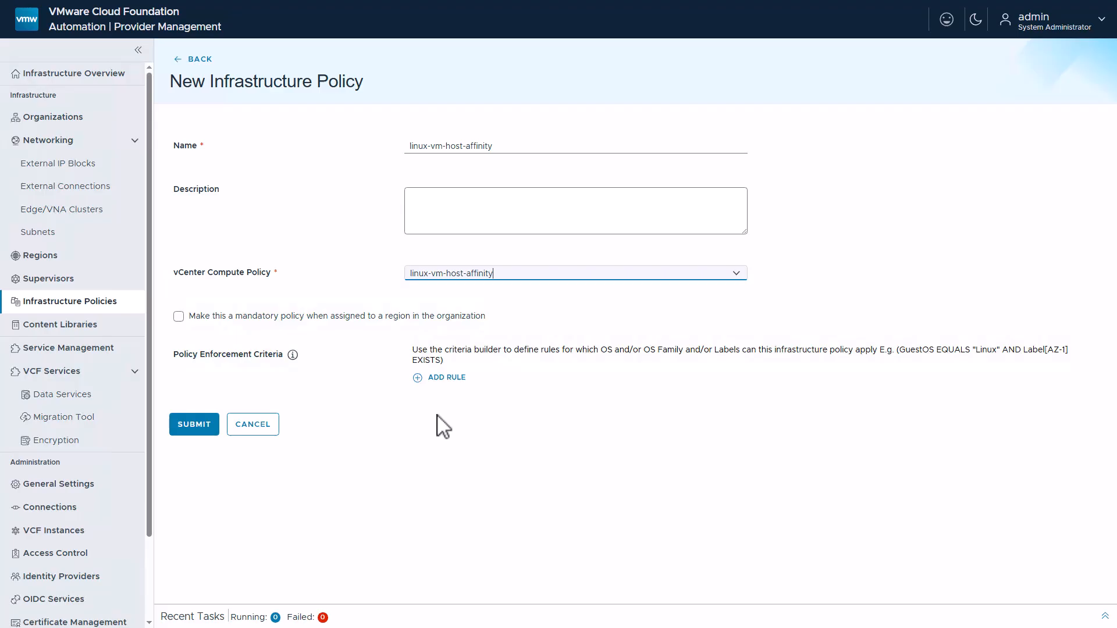
# Add the enforcement rule Guest OS Family Is Equal Linux and submit the policy as mandatory
pyautogui.click(446, 378)
pyautogui.click(498, 393)
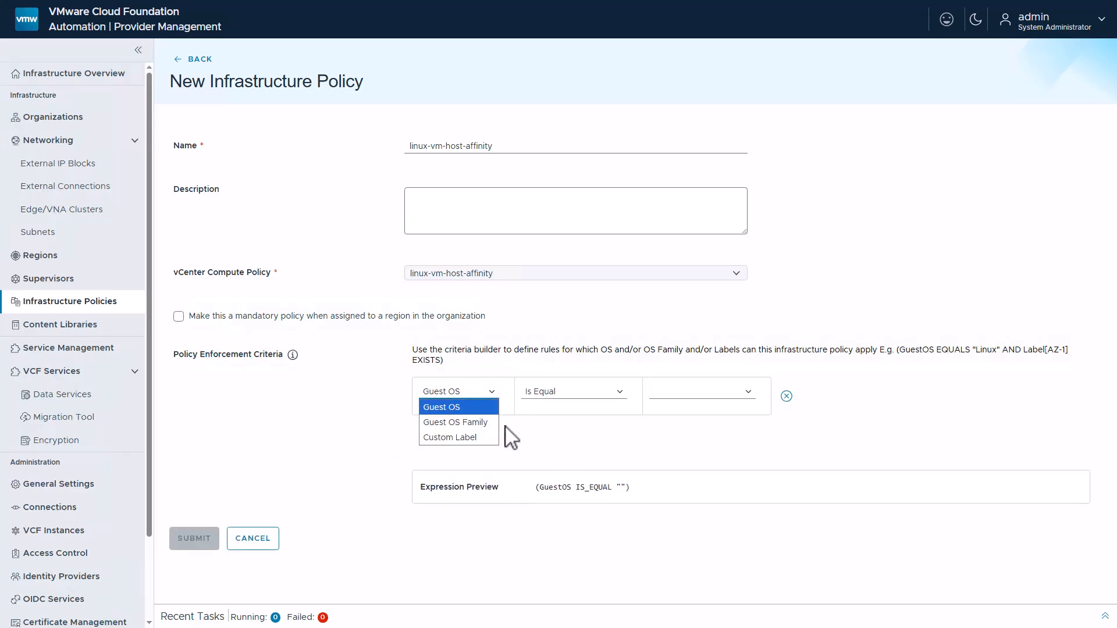
pyautogui.click(504, 427)
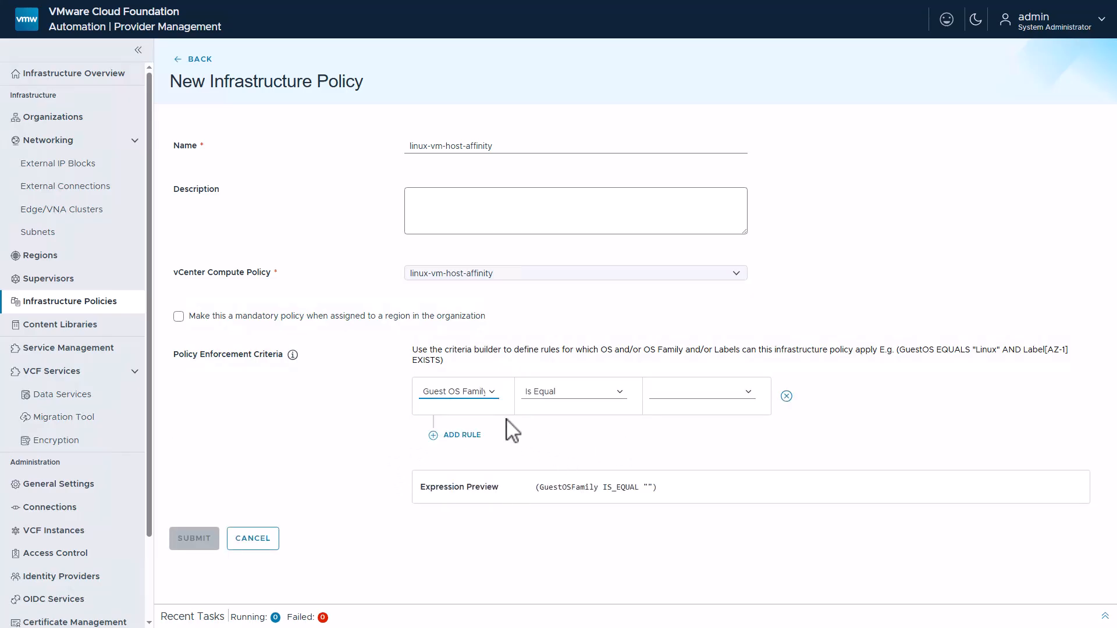
pyautogui.click(747, 401)
pyautogui.click(687, 423)
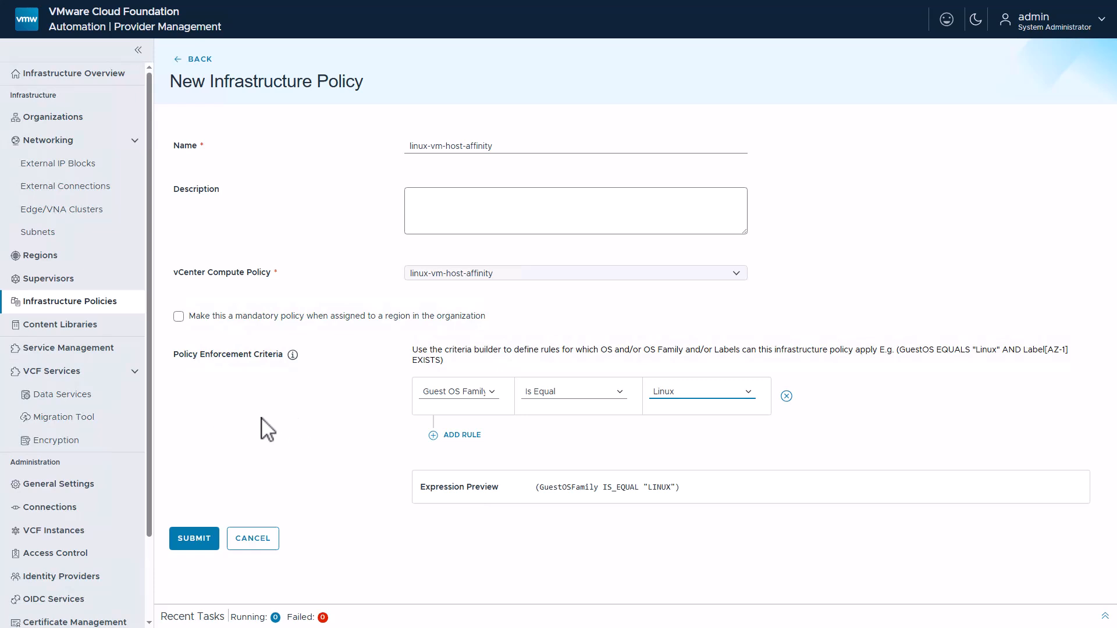
pyautogui.click(179, 316)
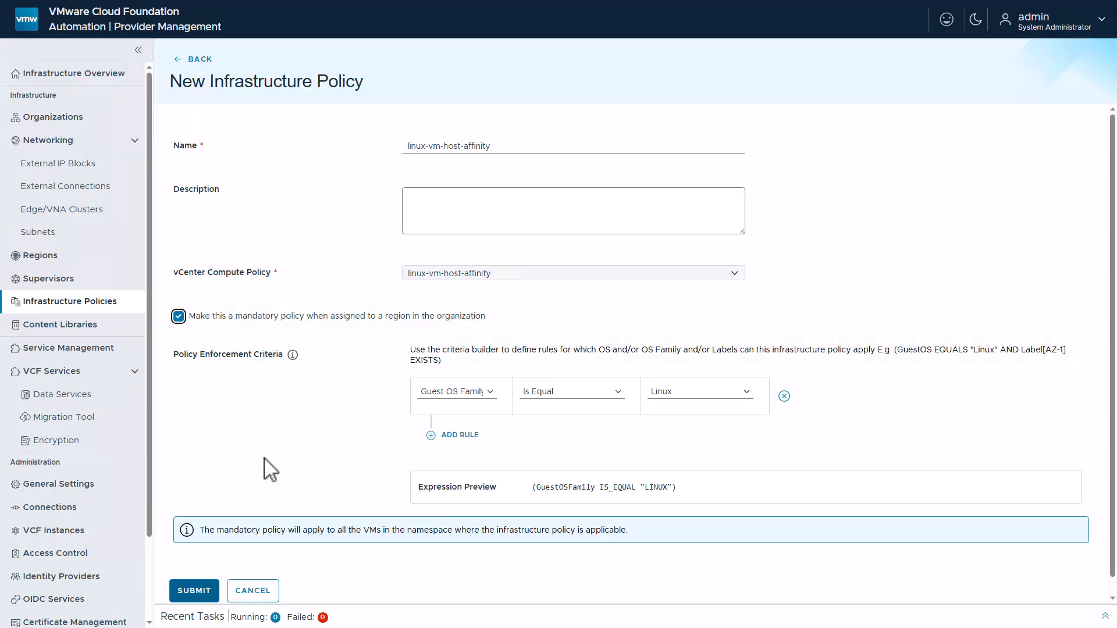
pyautogui.click(194, 591)
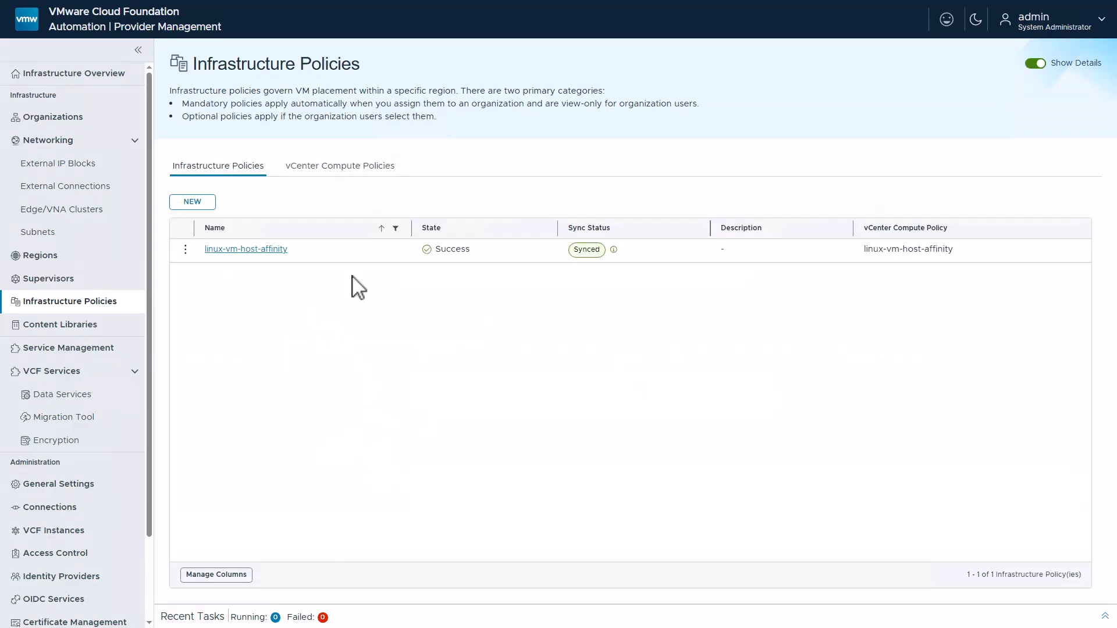
# Start another infrastructure policy named windows-vm-host-affinity, based on the windows-vm-host-affinity vCenter compute policy
pyautogui.click(185, 202)
pyautogui.click(423, 148)
pyautogui.write('windows-vm-host-affinity')
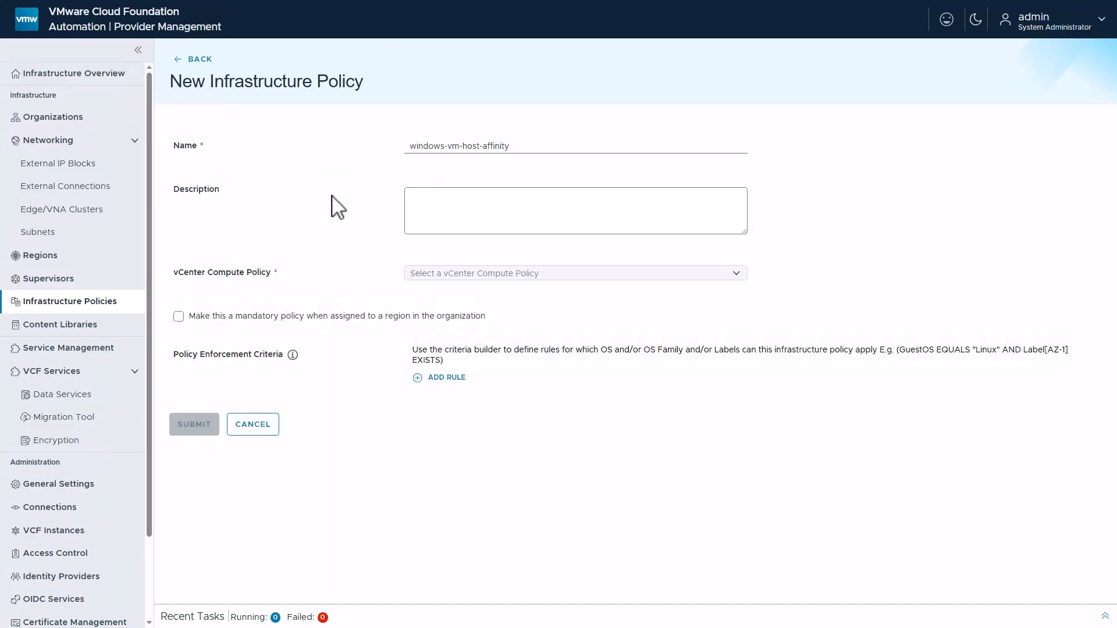
pyautogui.click(735, 273)
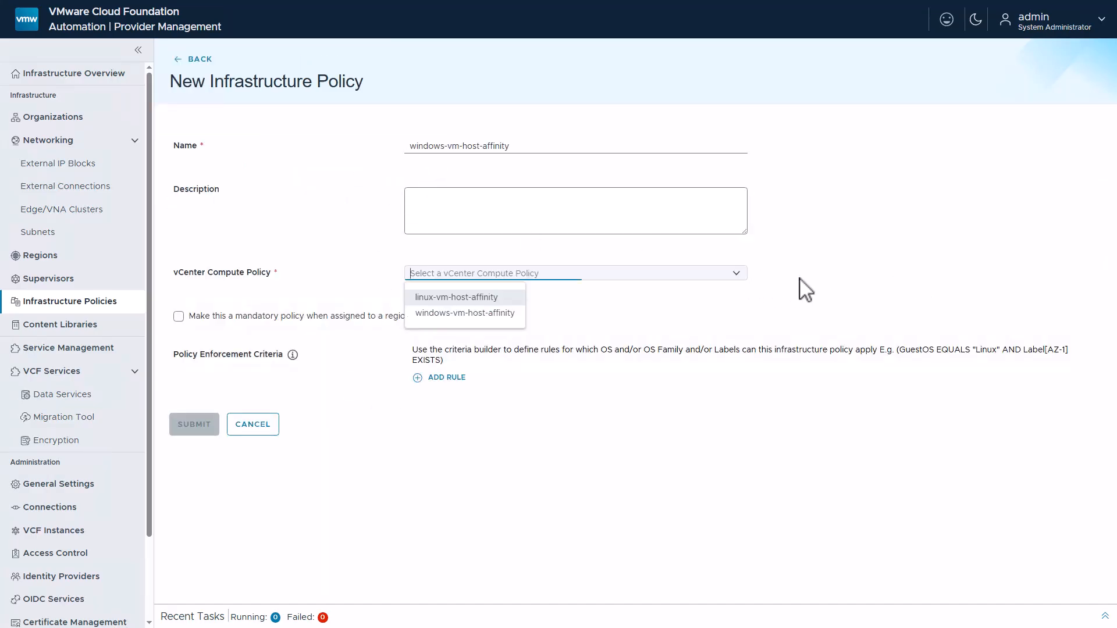
pyautogui.click(499, 314)
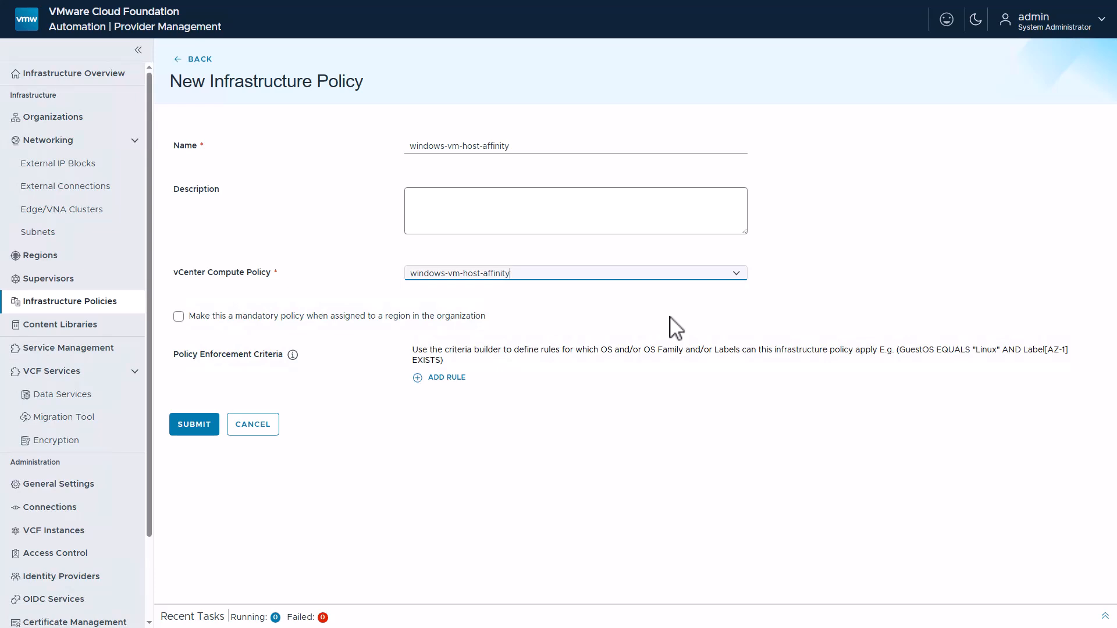
# Add the enforcement rule Guest OS Family Is Equal Windows and submit the policy
pyautogui.click(443, 380)
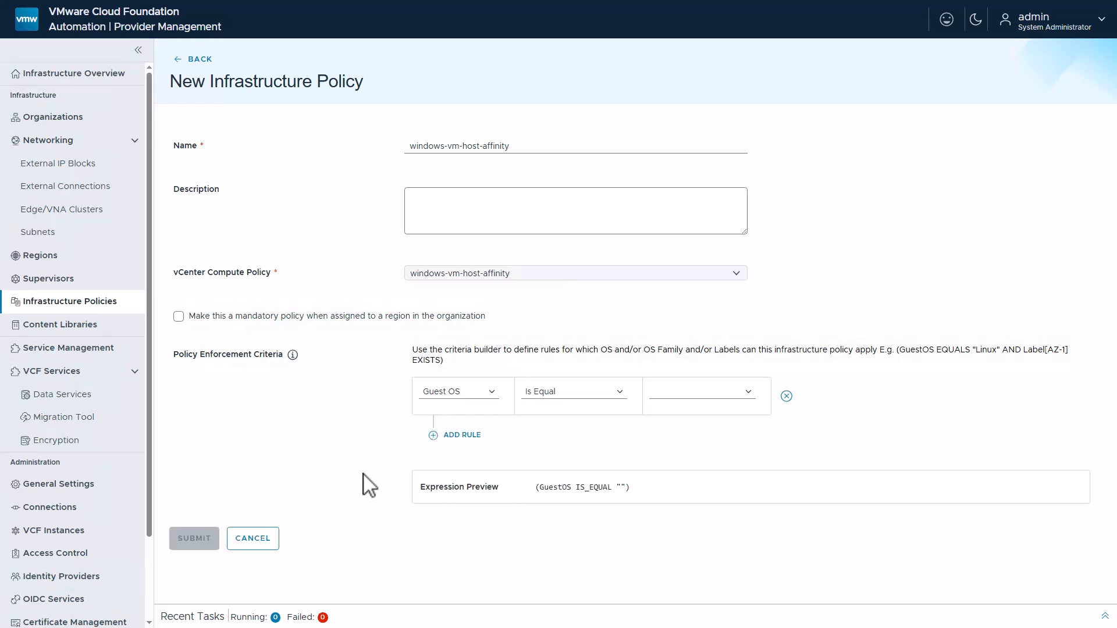
pyautogui.click(493, 391)
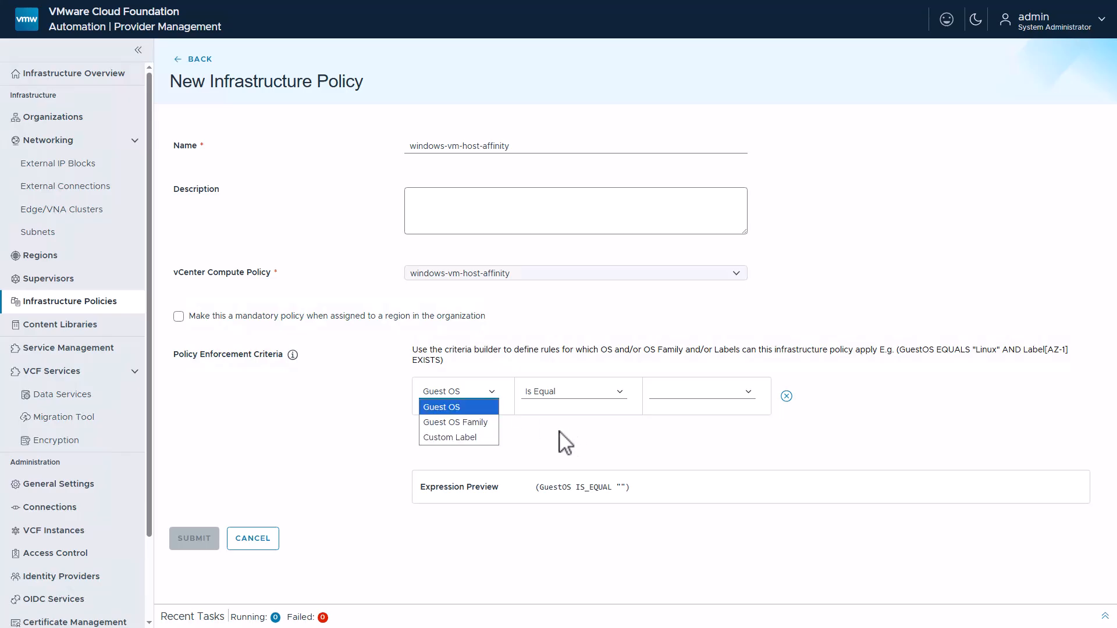
pyautogui.click(476, 423)
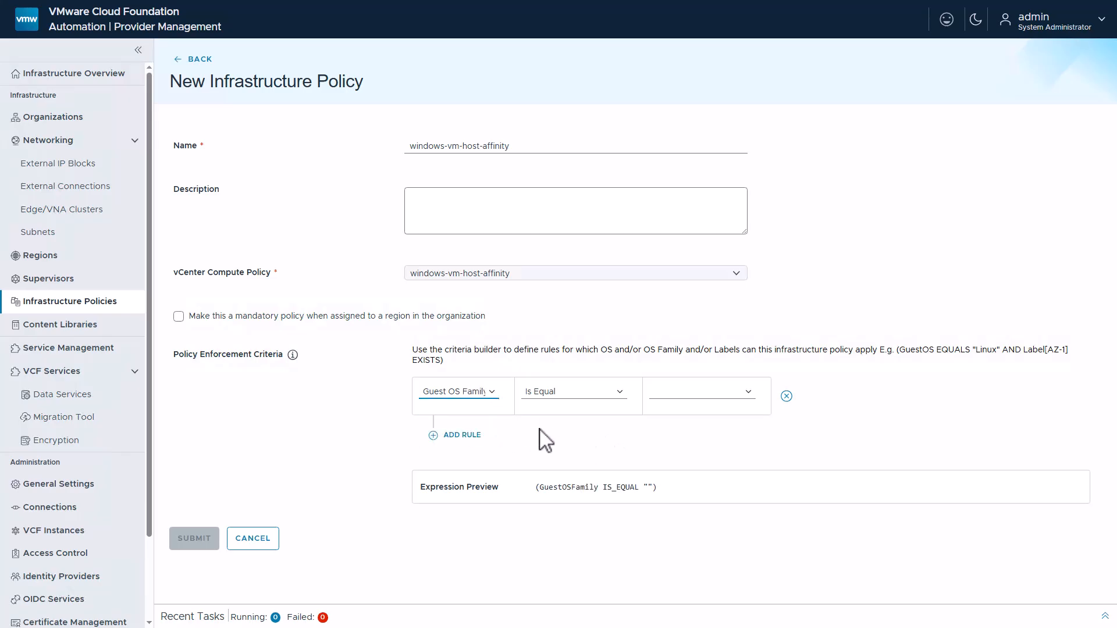
pyautogui.click(709, 396)
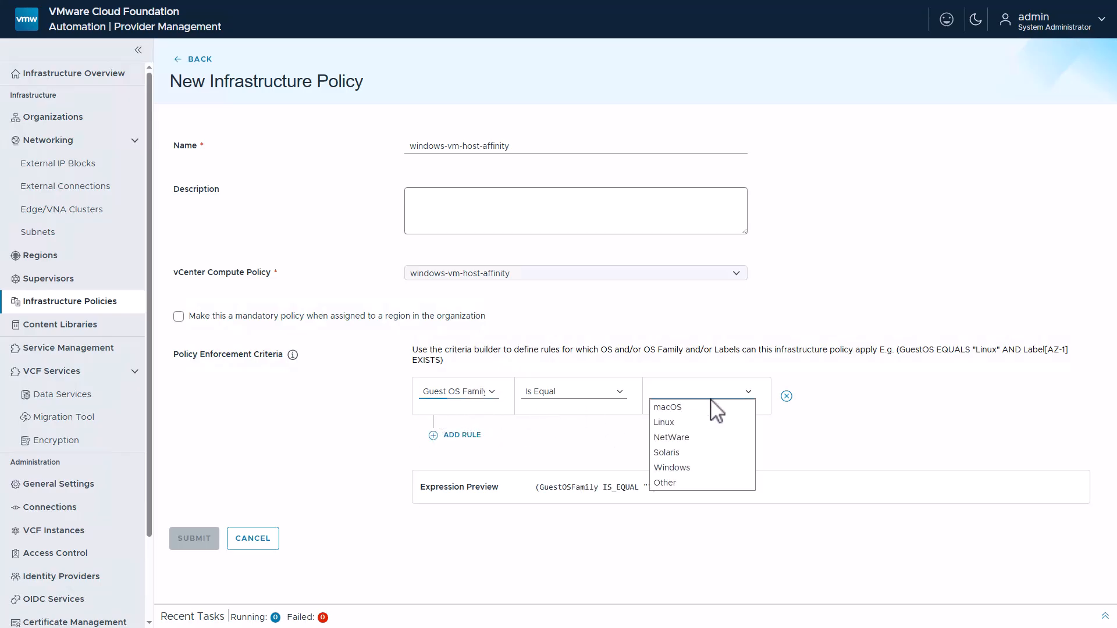
pyautogui.click(698, 468)
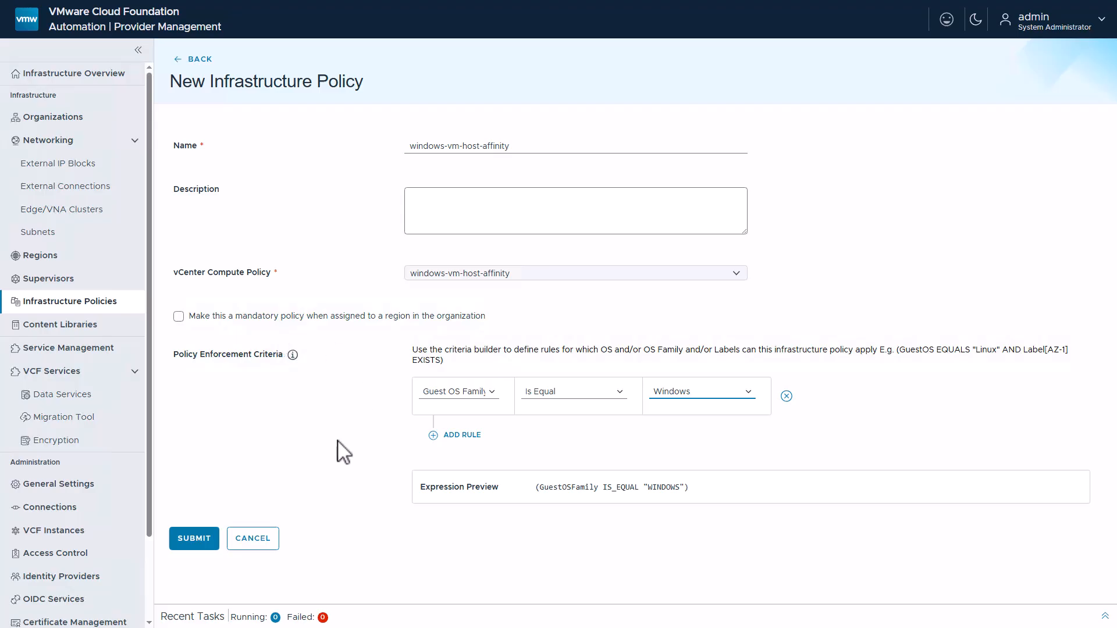
pyautogui.click(187, 550)
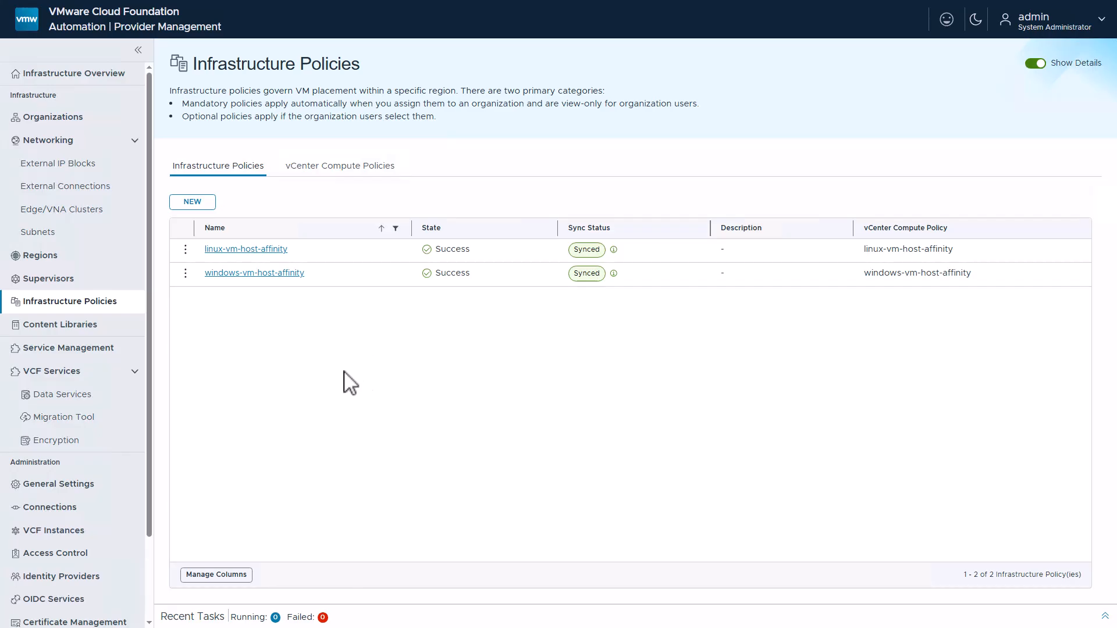
# Open the us-east region quota details of the acme organization
pyautogui.click(117, 119)
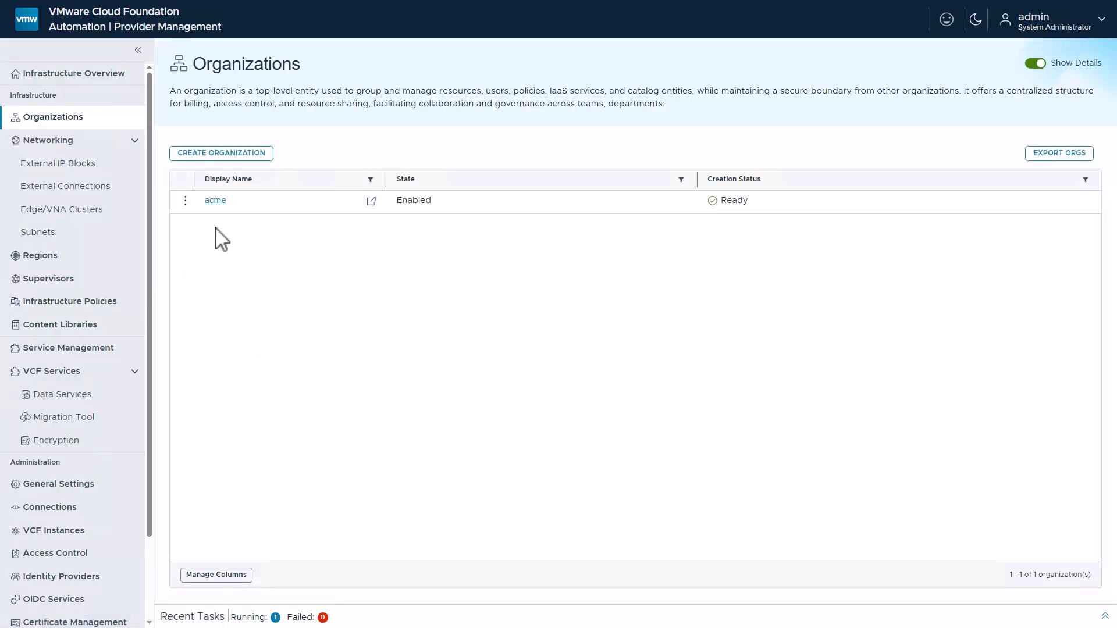
pyautogui.click(217, 200)
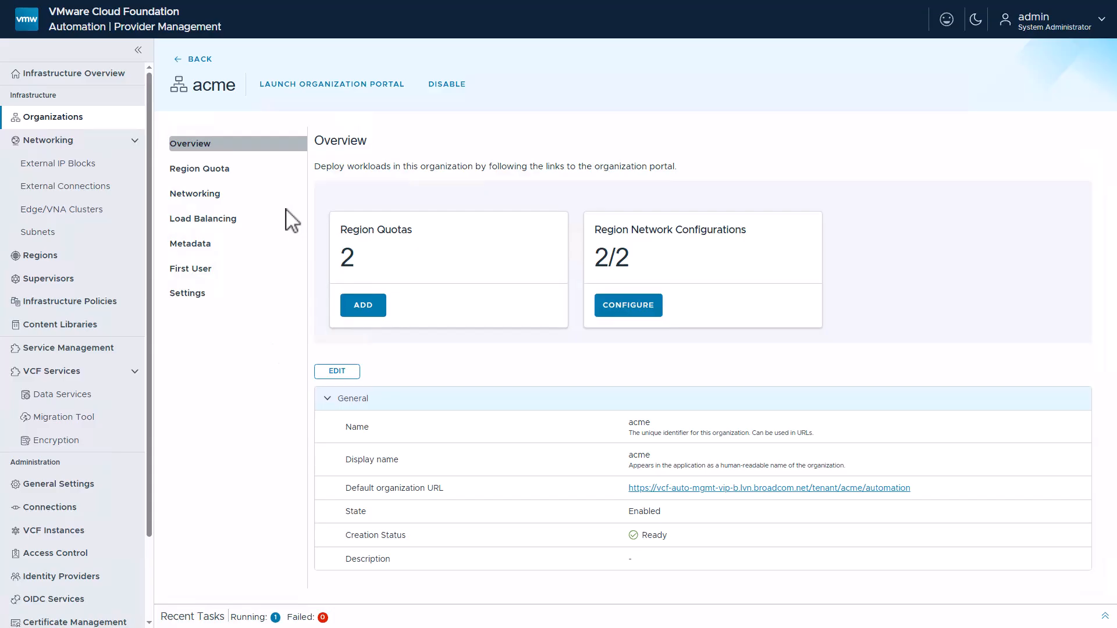
pyautogui.click(260, 179)
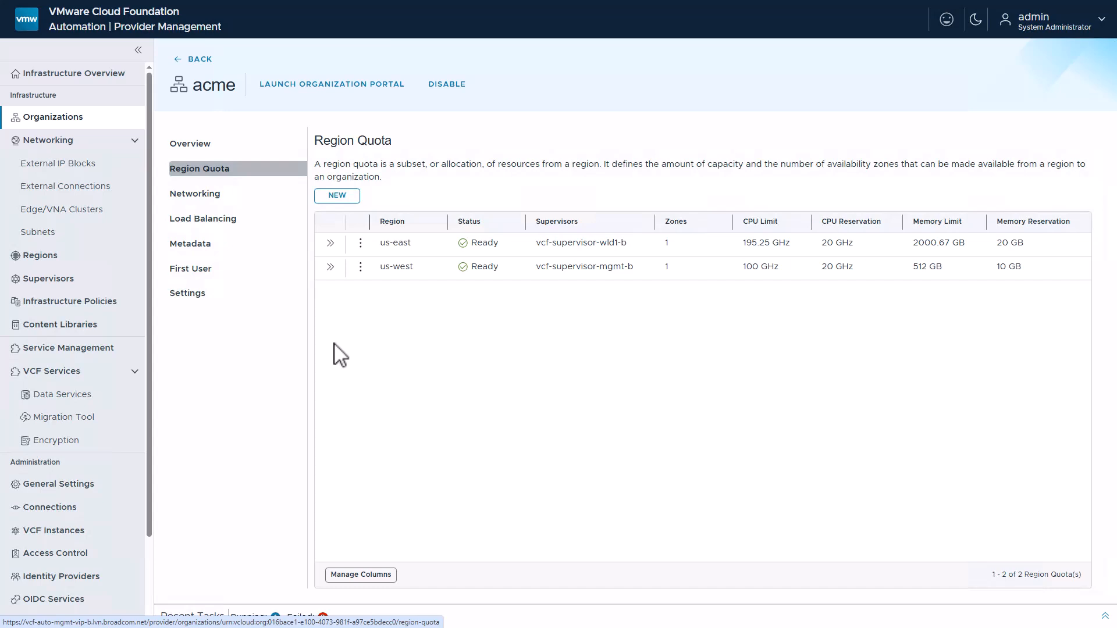
pyautogui.click(330, 243)
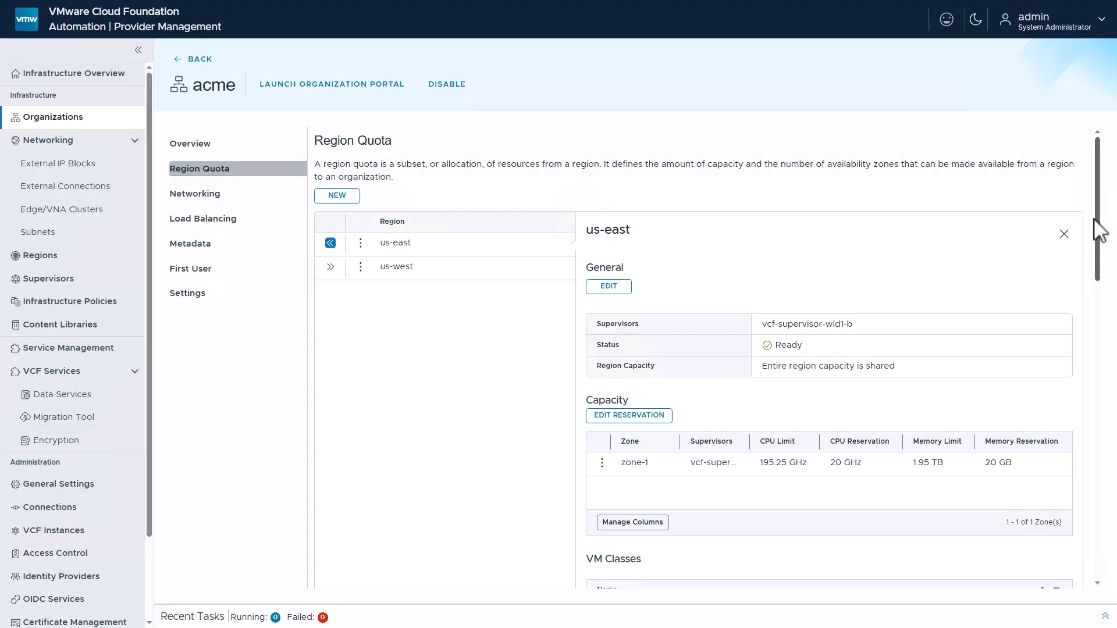
# Assign the linux-vm-host-affinity and windows-vm-host-affinity infrastructure policies to the us-east region quota and save
pyautogui.moveTo(1097, 217); pyautogui.dragTo(1097, 234)
pyautogui.scroll(-10, 399, 466)
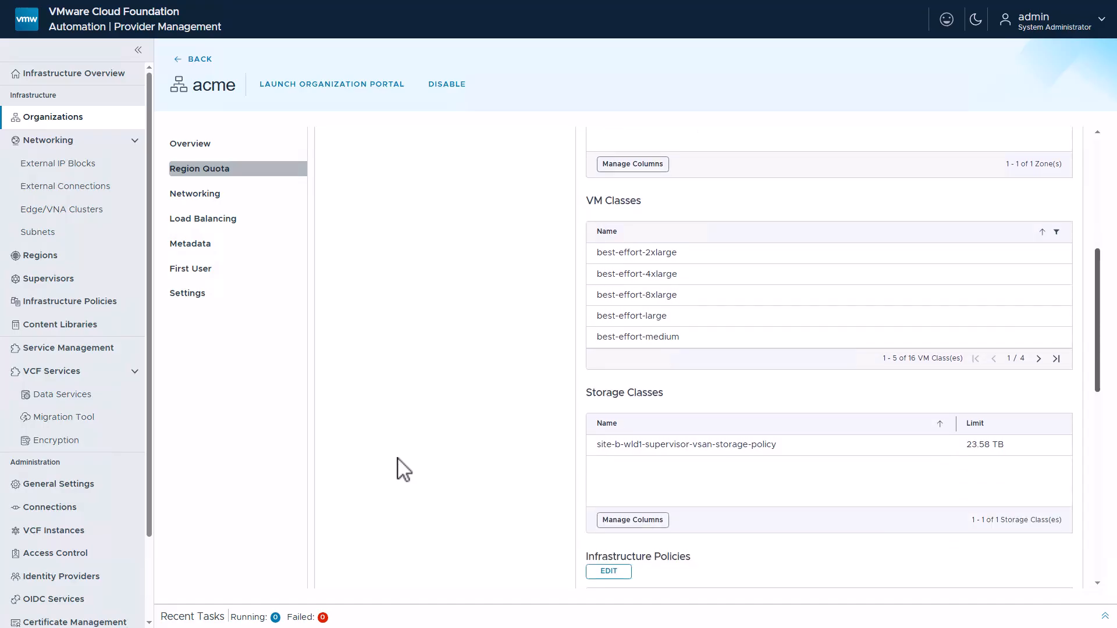
pyautogui.scroll(-4, 399, 466)
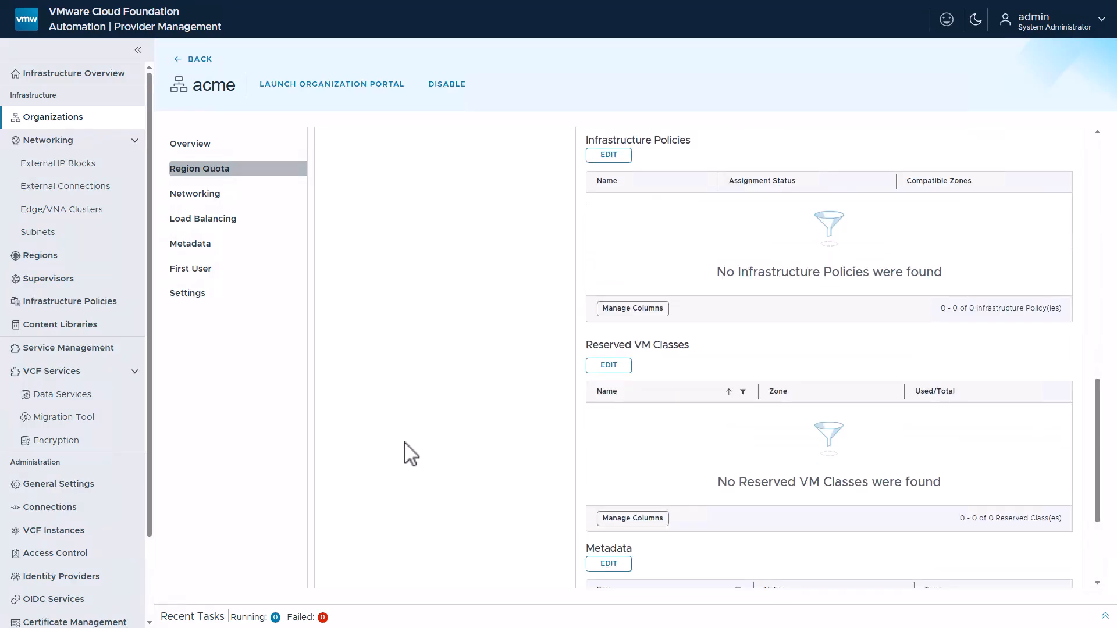
pyautogui.click(604, 155)
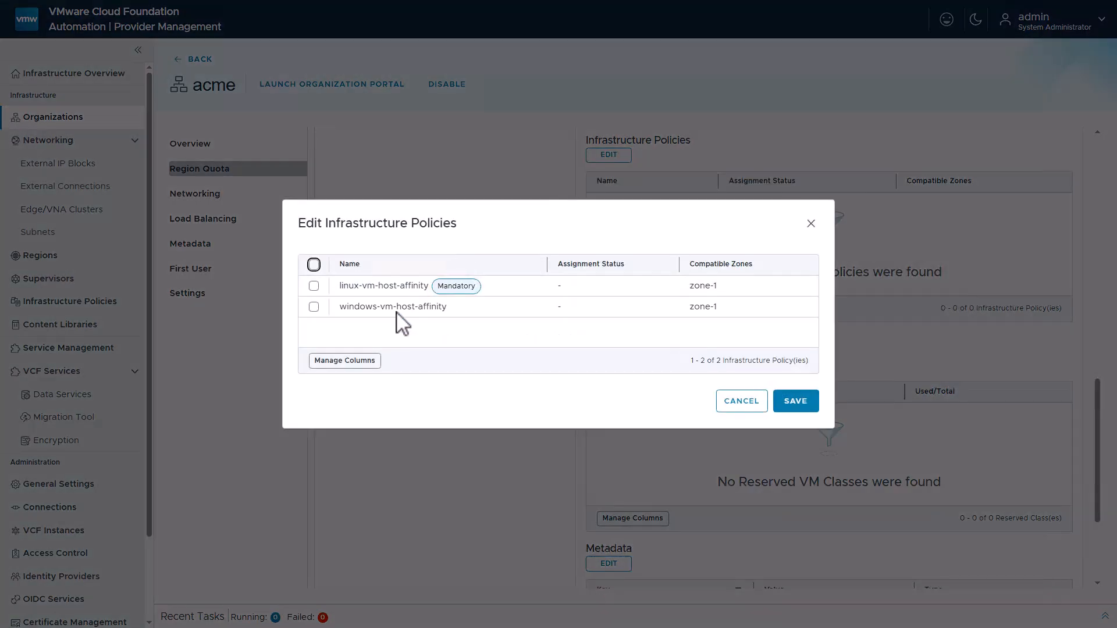
pyautogui.click(313, 265)
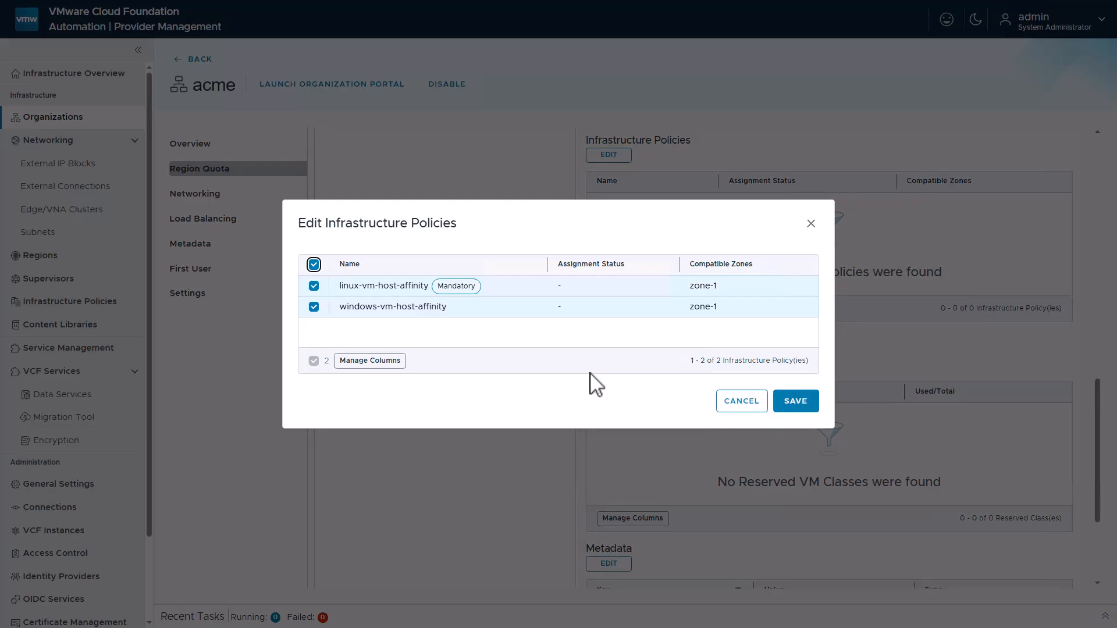
pyautogui.click(795, 401)
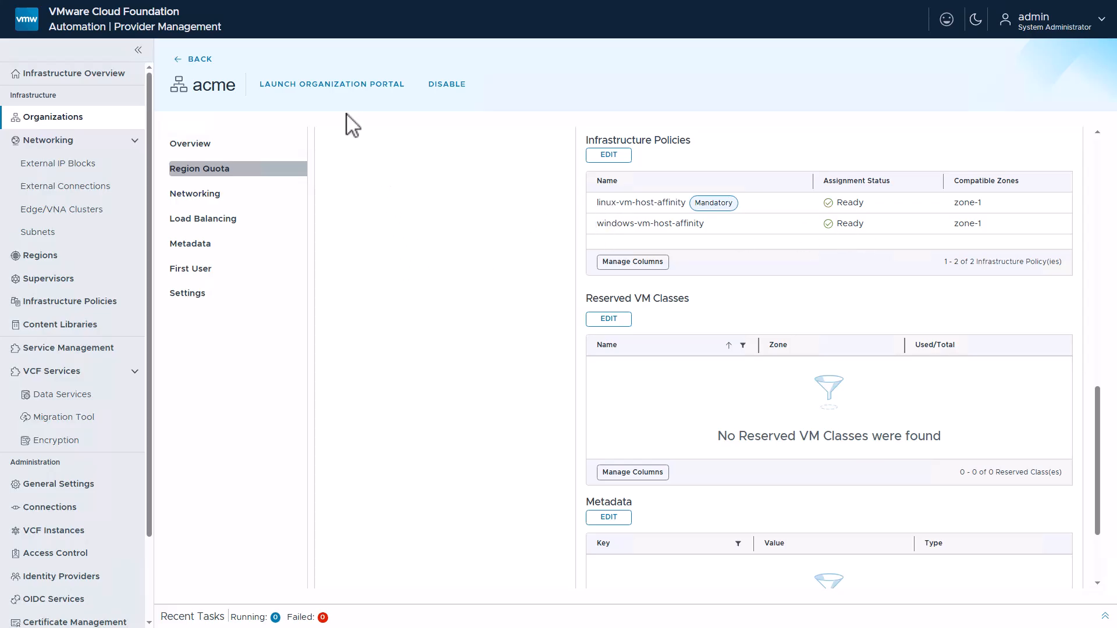
# Launch the acme organization portal and open the namespaces of the sales project
pyautogui.click(330, 85)
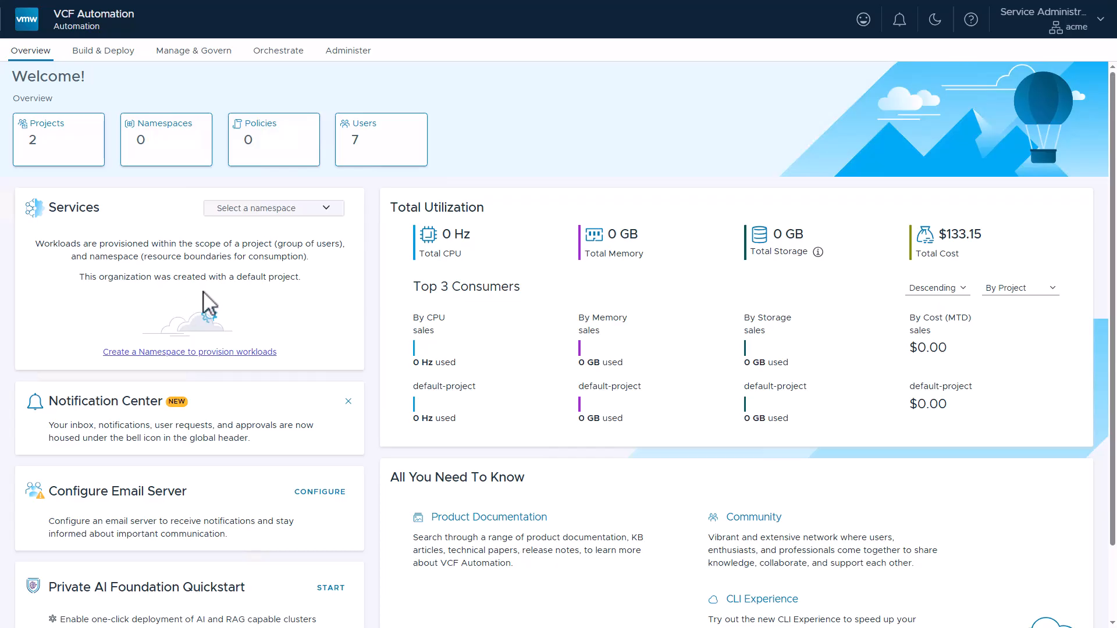
pyautogui.click(183, 54)
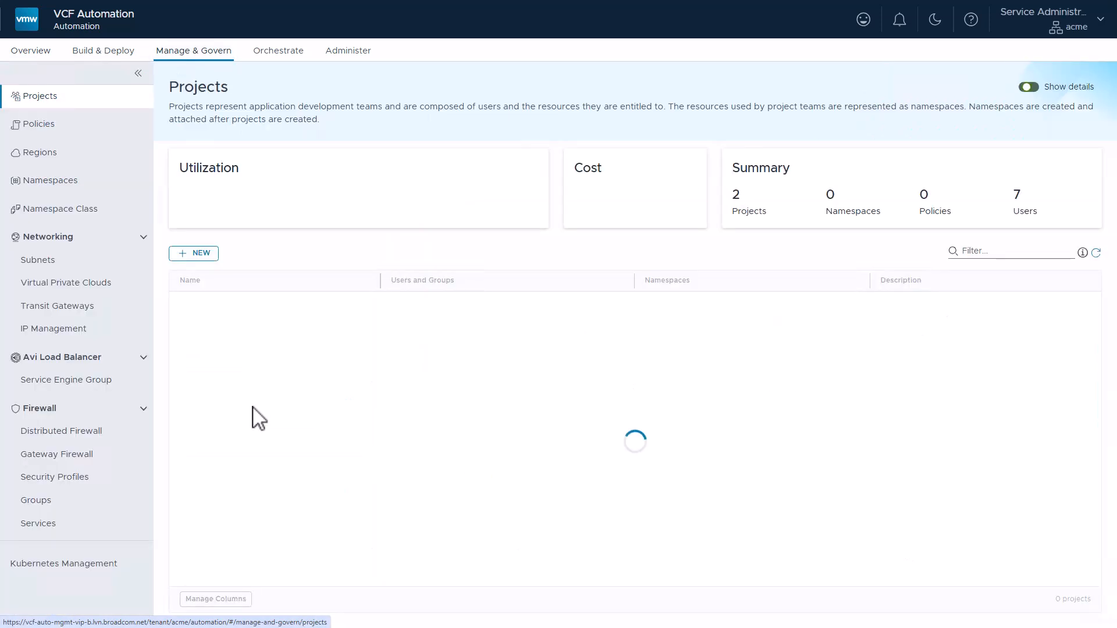
pyautogui.click(223, 325)
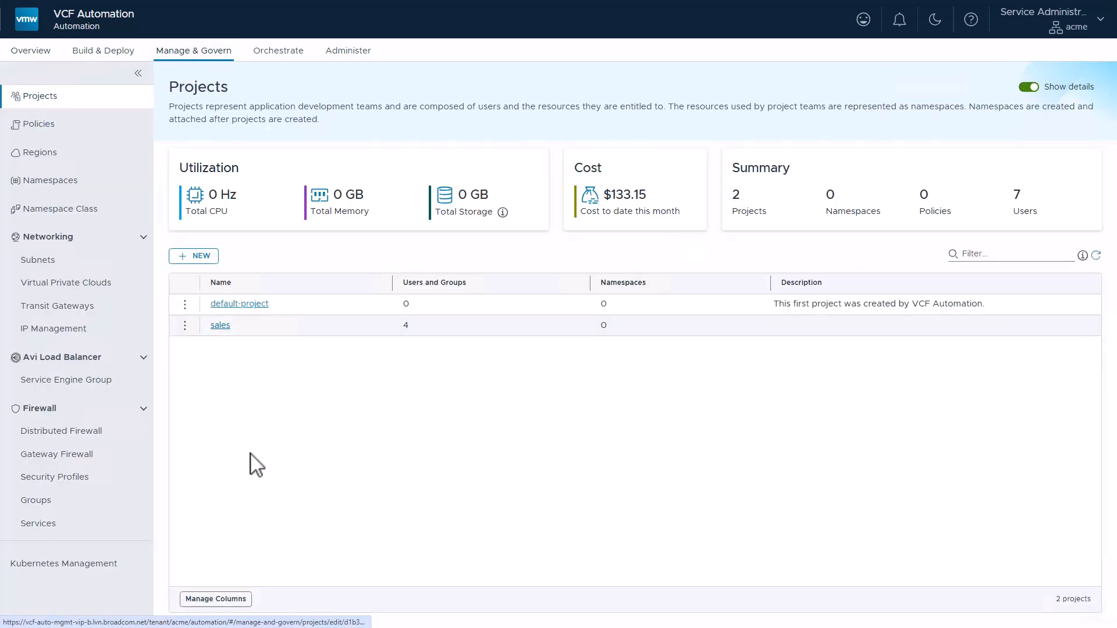
pyautogui.click(269, 167)
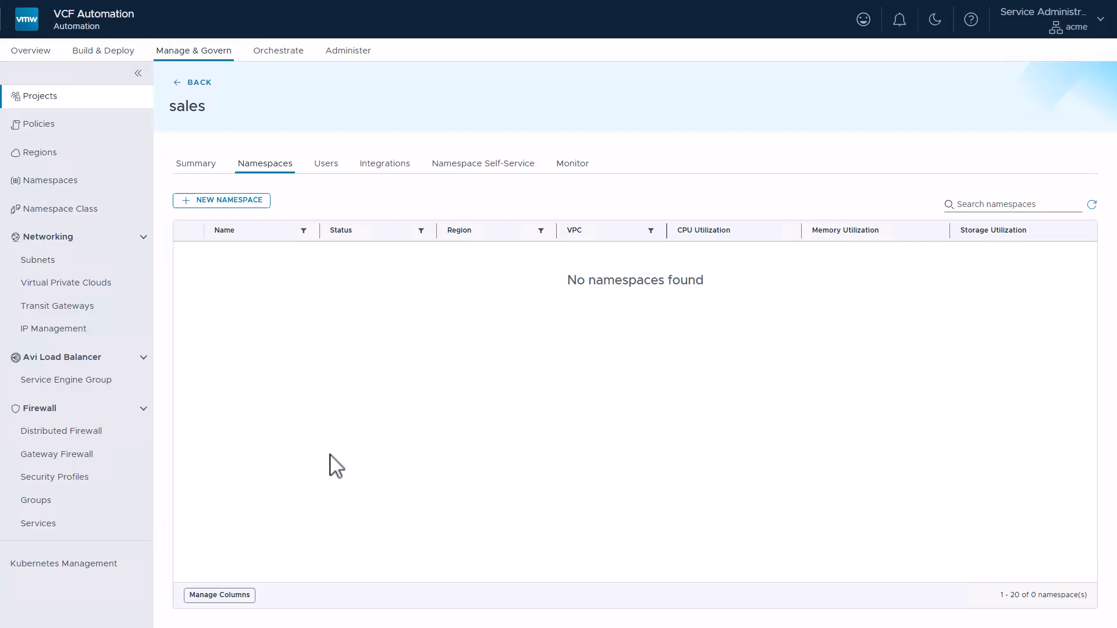
# Start a new namespace named acme-dev with namespace class us-west-default in region us-west
pyautogui.click(231, 206)
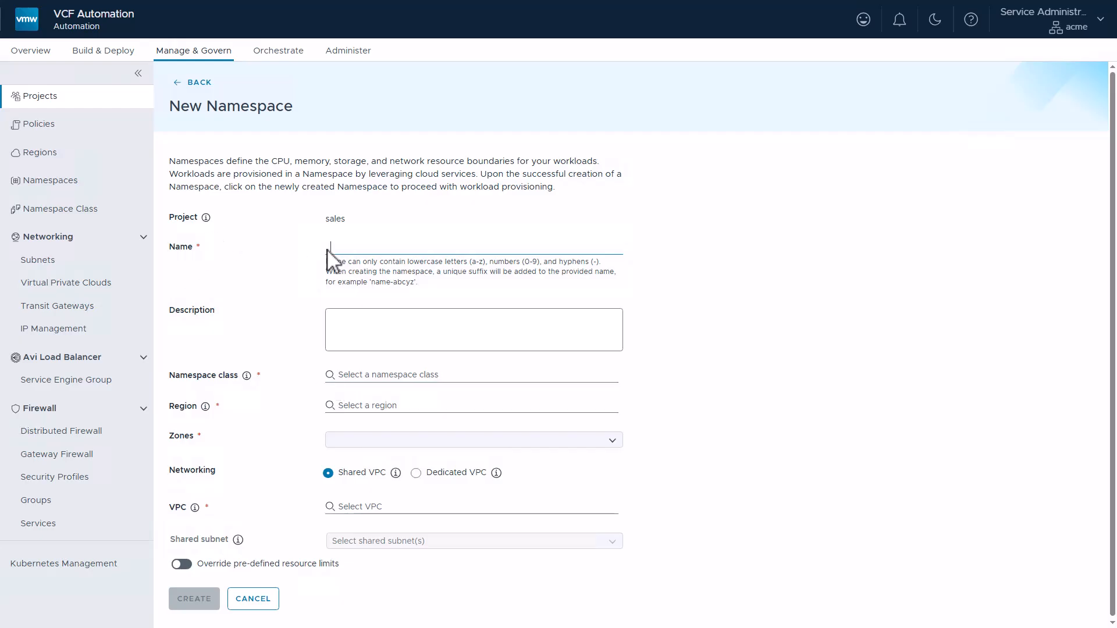
pyautogui.write('acme-dev')
pyautogui.click(349, 377)
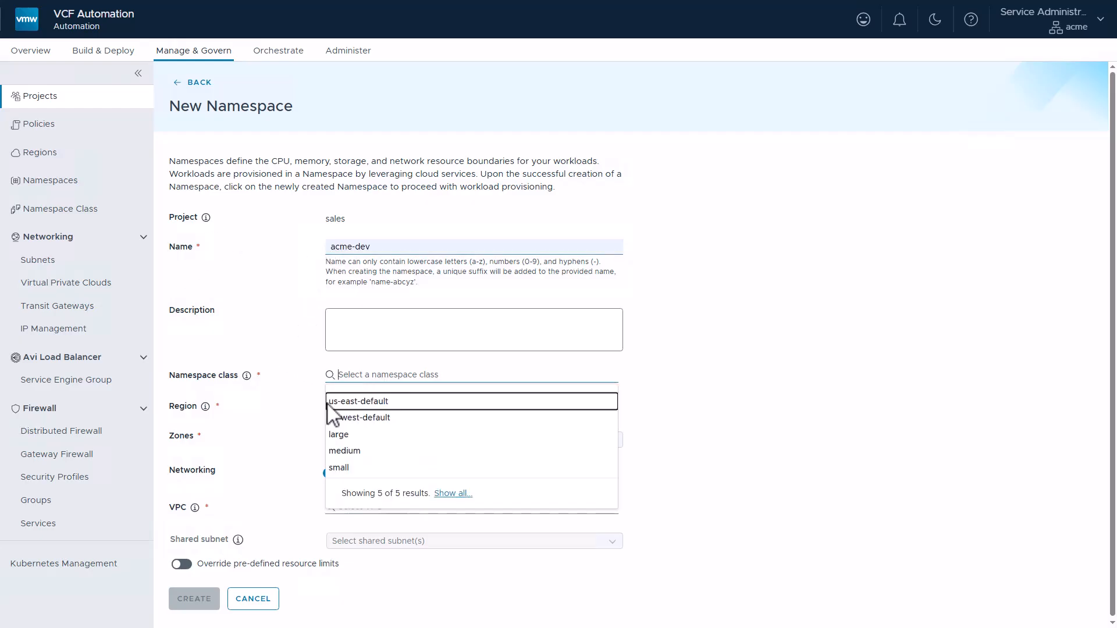
pyautogui.click(340, 417)
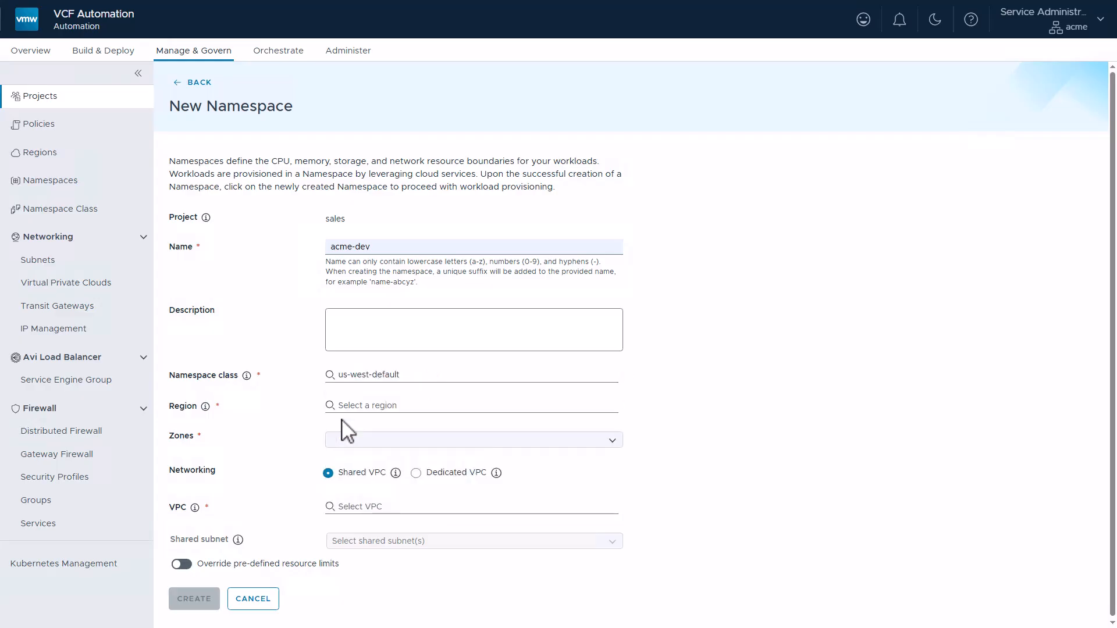
pyautogui.click(343, 406)
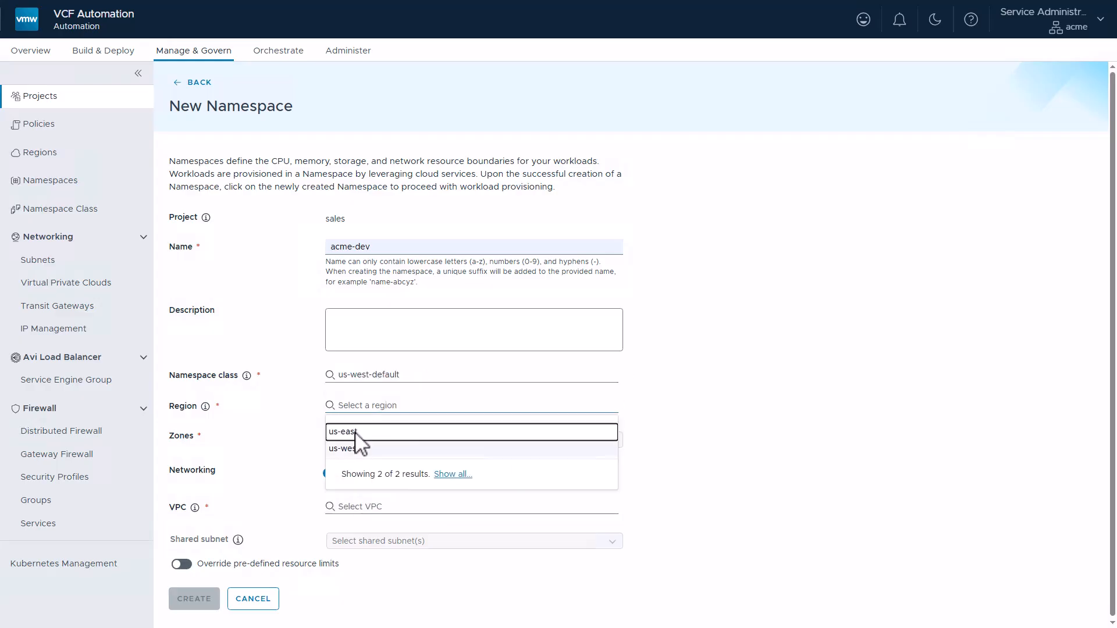
pyautogui.click(349, 458)
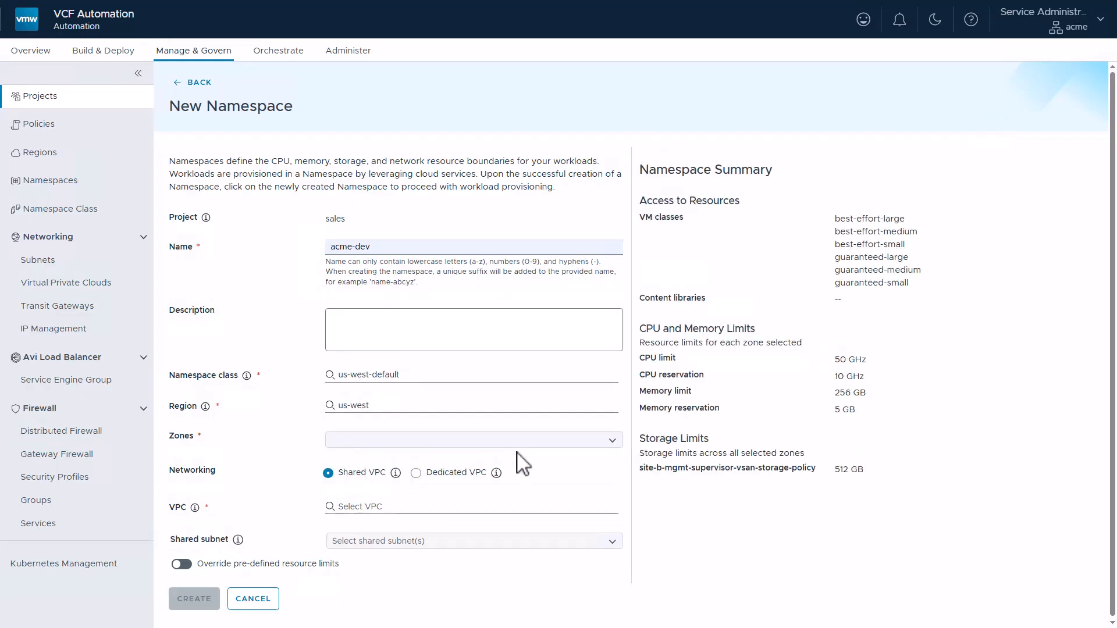
# Assign zone-1 and the shared VPC default-us-west to the acme-dev namespace
pyautogui.click(614, 442)
pyautogui.click(360, 467)
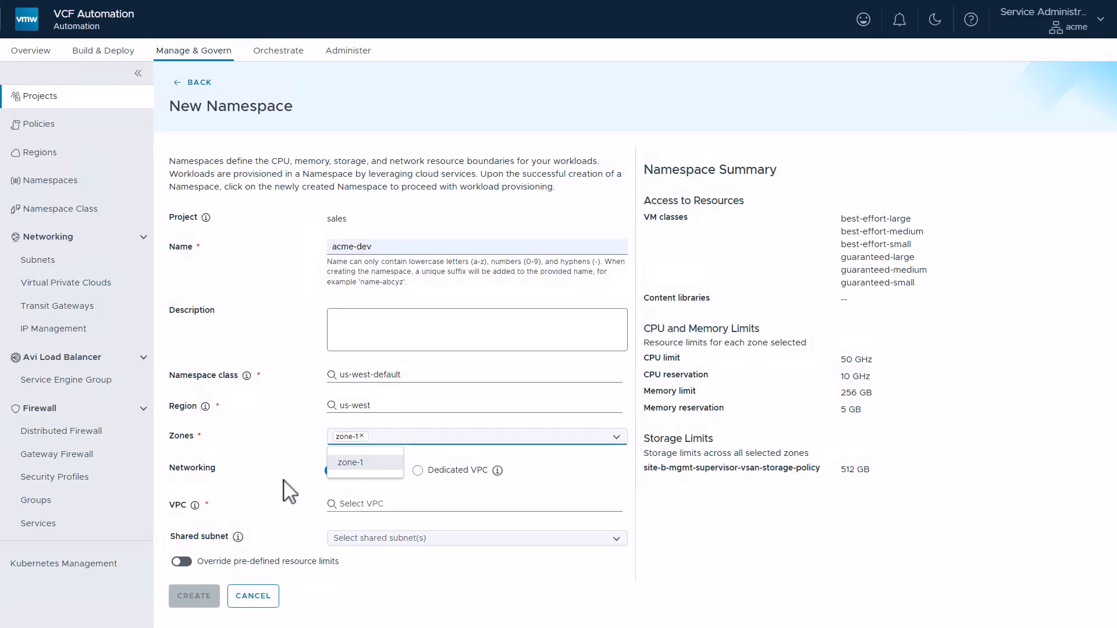
pyautogui.click(288, 483)
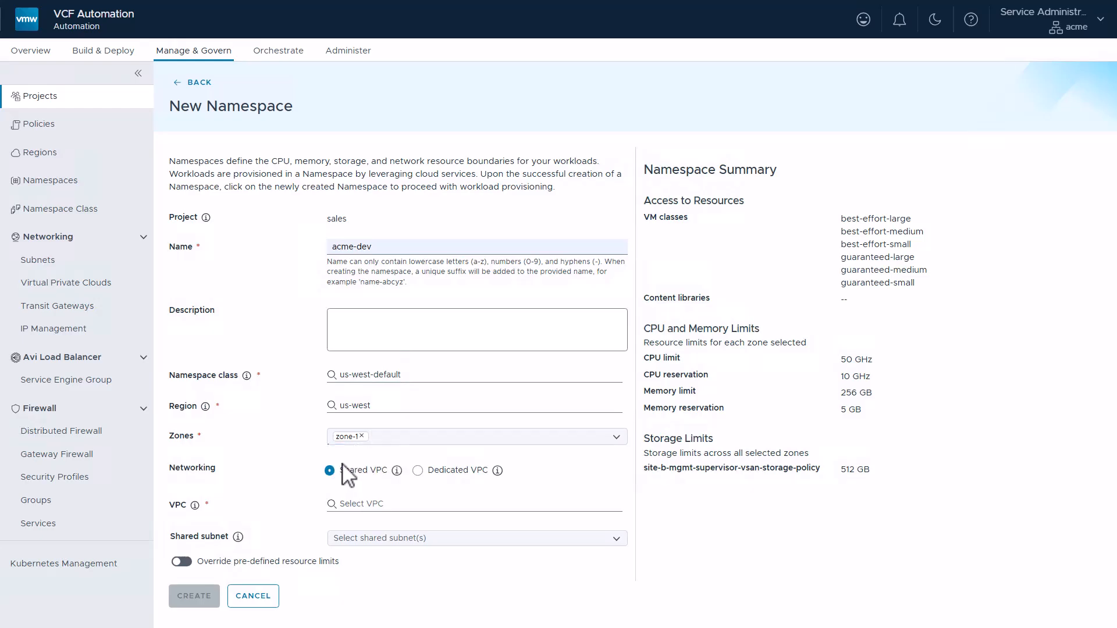
pyautogui.click(377, 505)
pyautogui.click(366, 529)
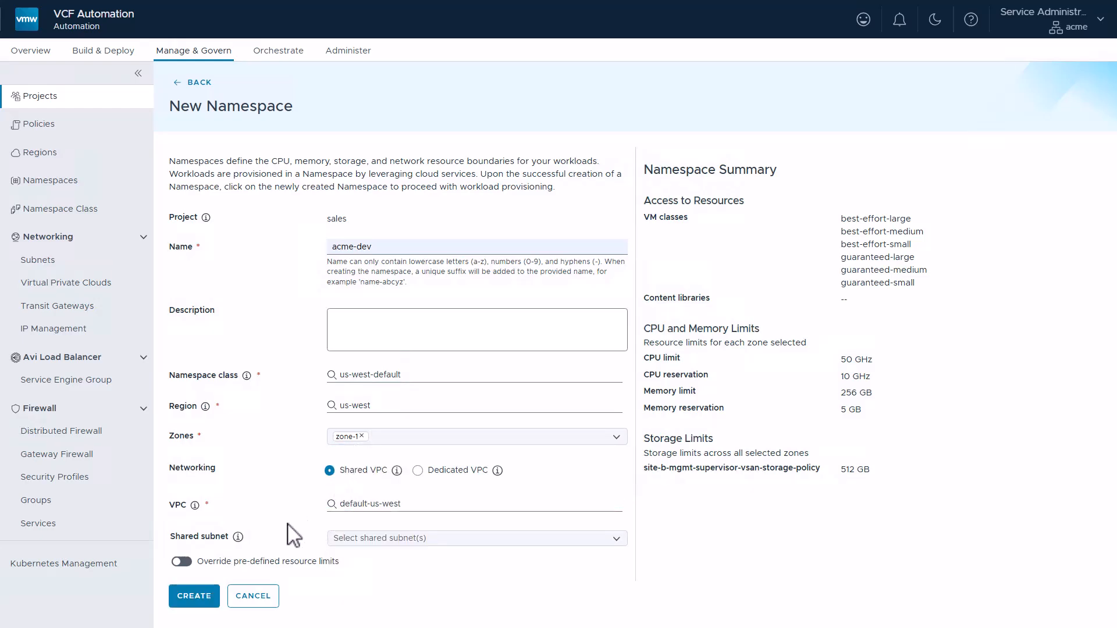
# Override the pre-defined resource limits with a memory reservation of 10 GB, then create the acme-dev namespace and refresh the list
pyautogui.click(181, 562)
pyautogui.scroll(-4, 274, 514)
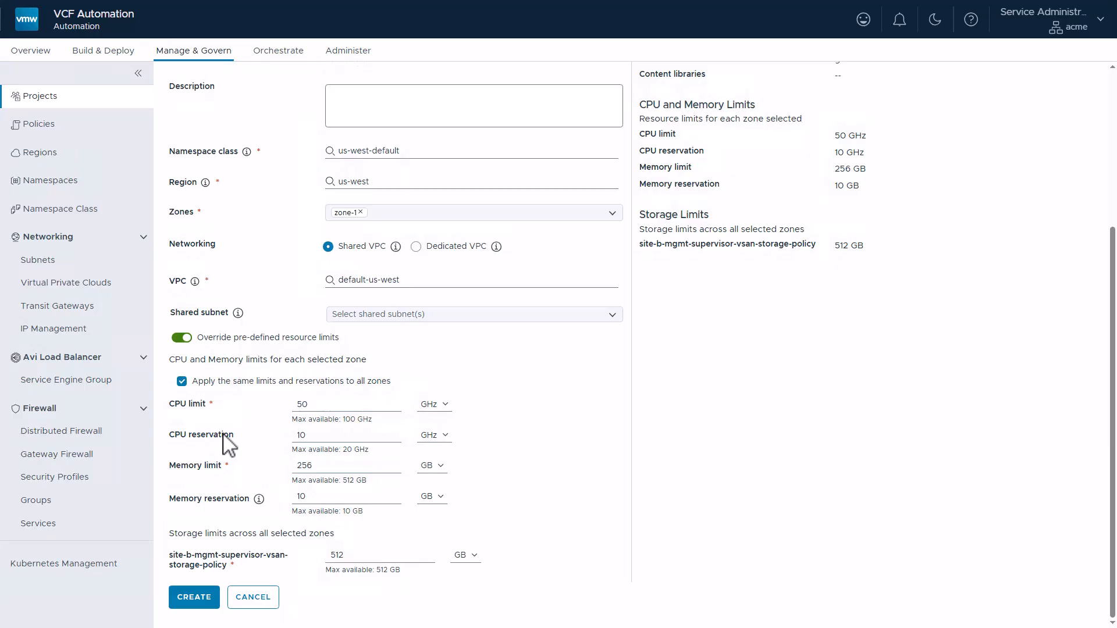
pyautogui.click(192, 596)
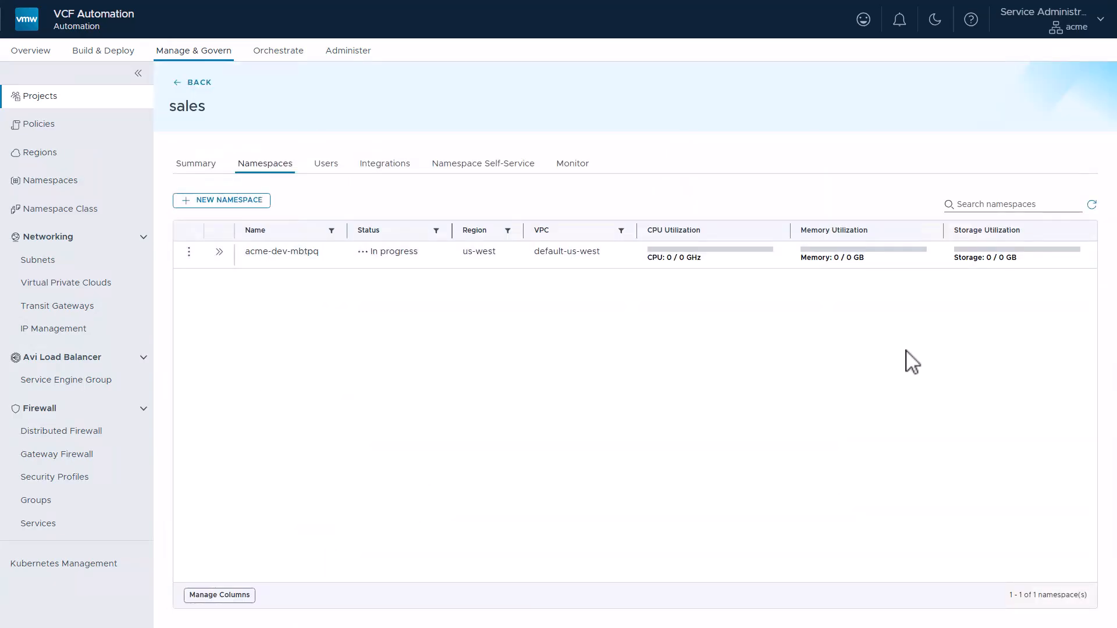
pyautogui.click(1091, 205)
# Start another namespace named acme-prod with namespace class us-east-default in region us-east
pyautogui.click(242, 203)
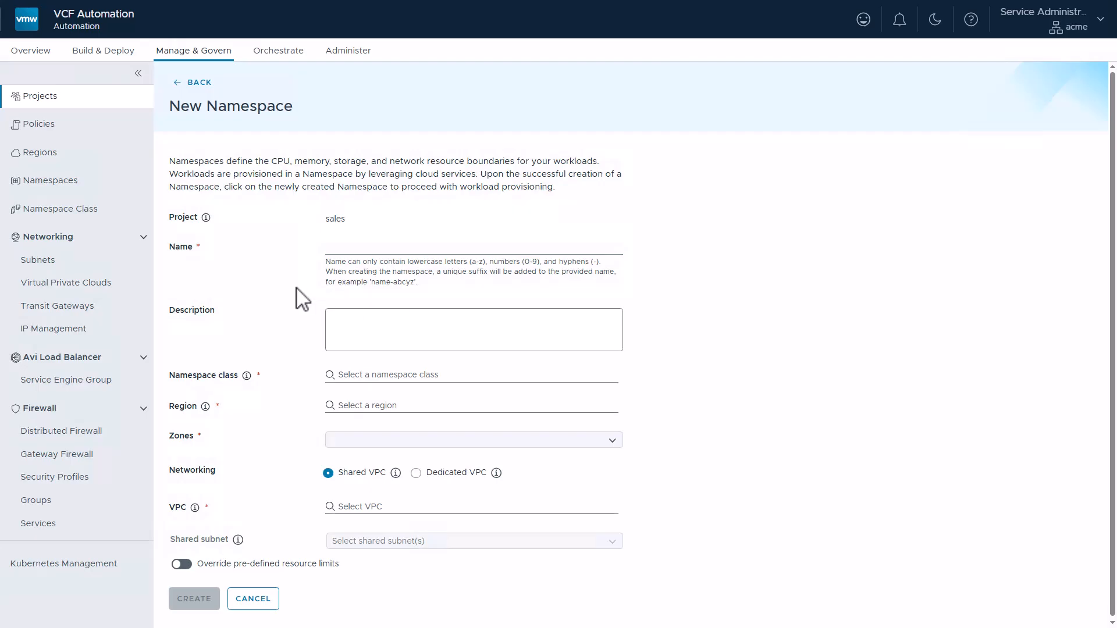
pyautogui.click(352, 249)
pyautogui.write('acme-prod')
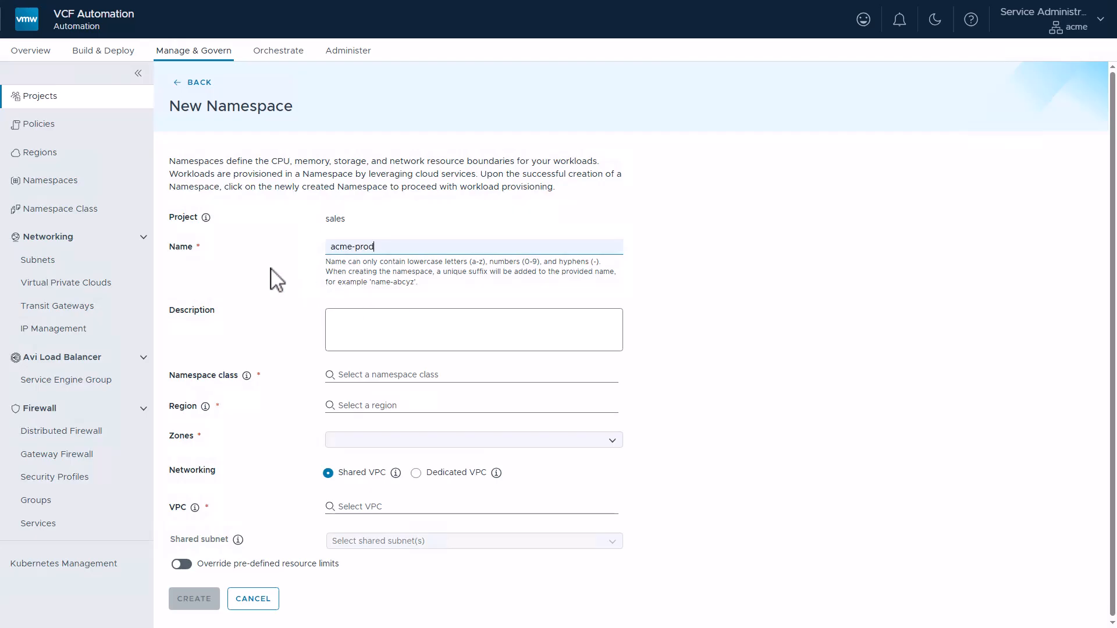
pyautogui.click(356, 376)
pyautogui.click(347, 403)
pyautogui.click(351, 409)
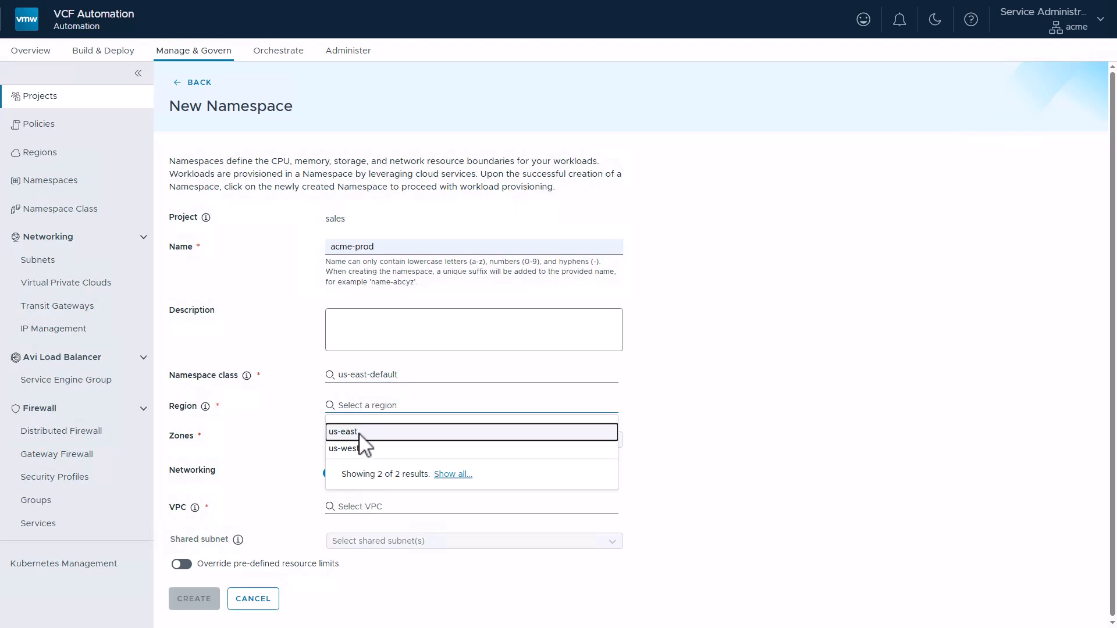
pyautogui.click(361, 433)
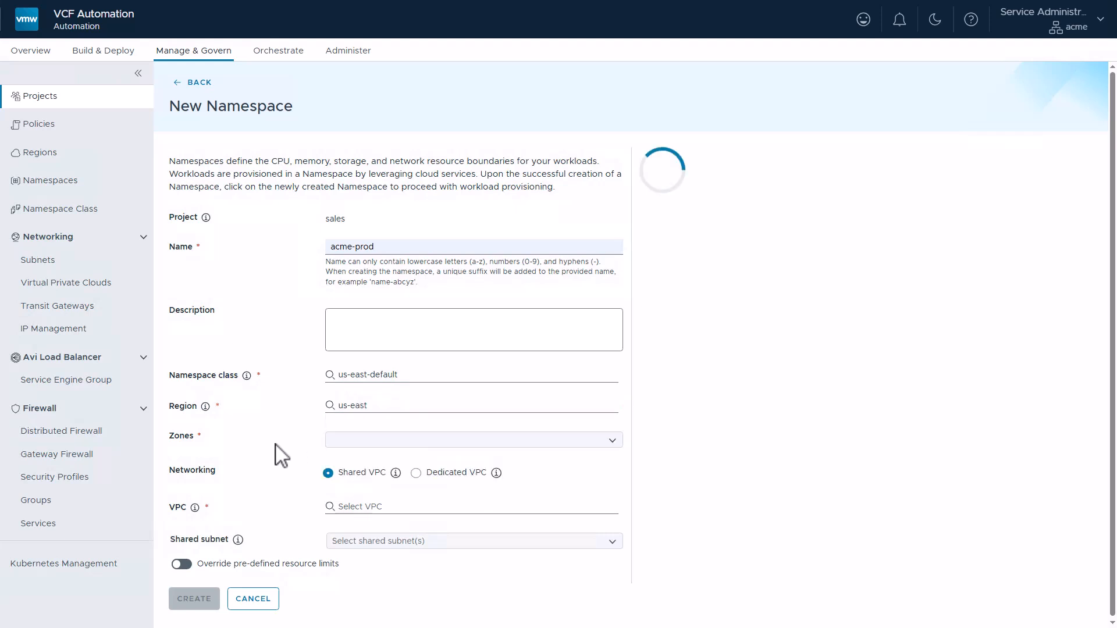
# Assign zone-1 to the acme-prod namespace and include the optional windows-vm-host-affinity infrastructure policy
pyautogui.click(400, 441)
pyautogui.click(350, 463)
pyautogui.click(312, 453)
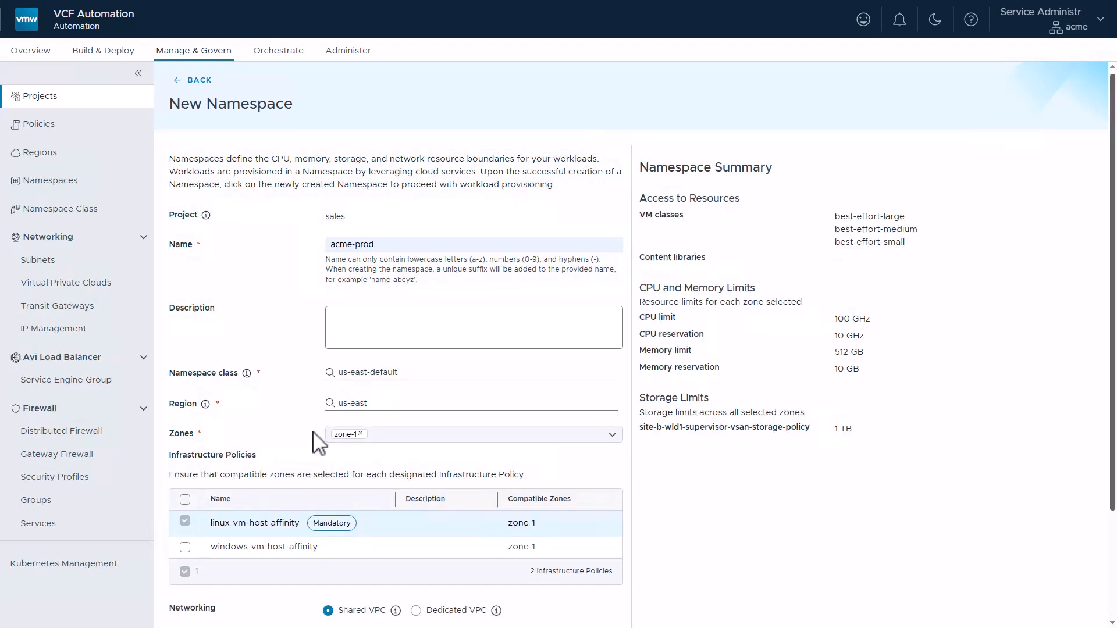
pyautogui.scroll(-3, 311, 407)
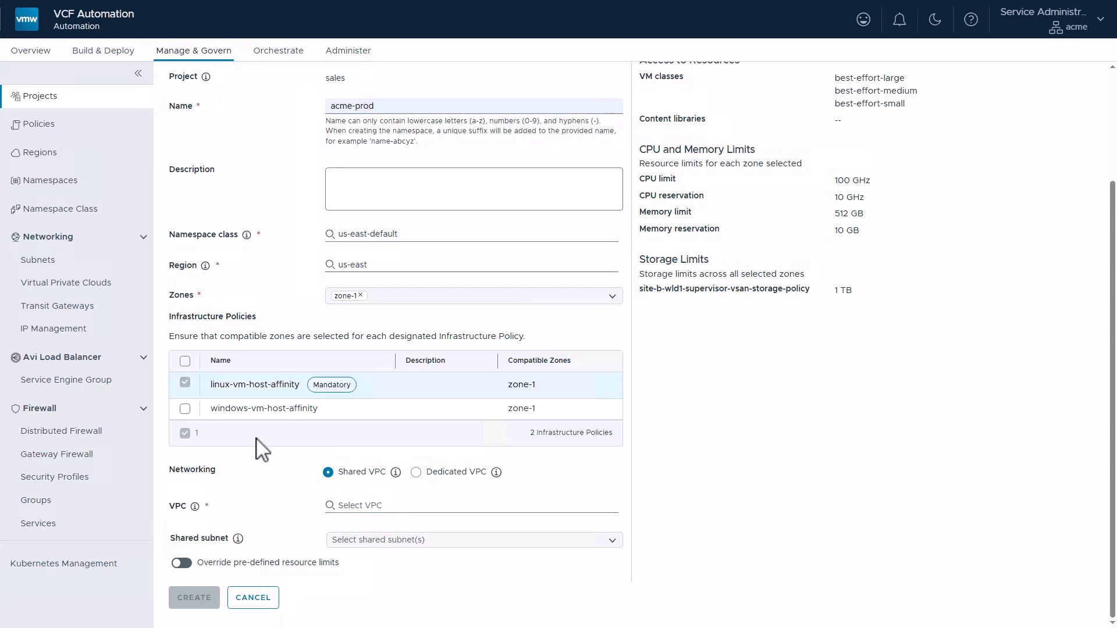
pyautogui.click(184, 408)
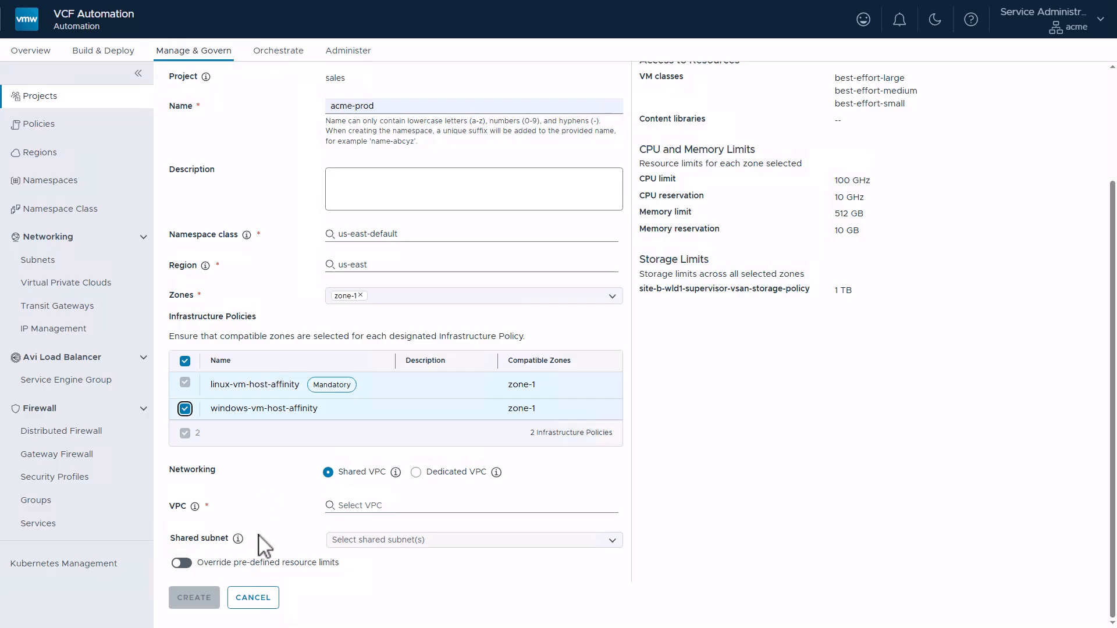
# Choose VPC default-us-east and shared subnet :default-us-east:vlan-2357, and create the acme-prod namespace
pyautogui.click(374, 508)
pyautogui.click(345, 532)
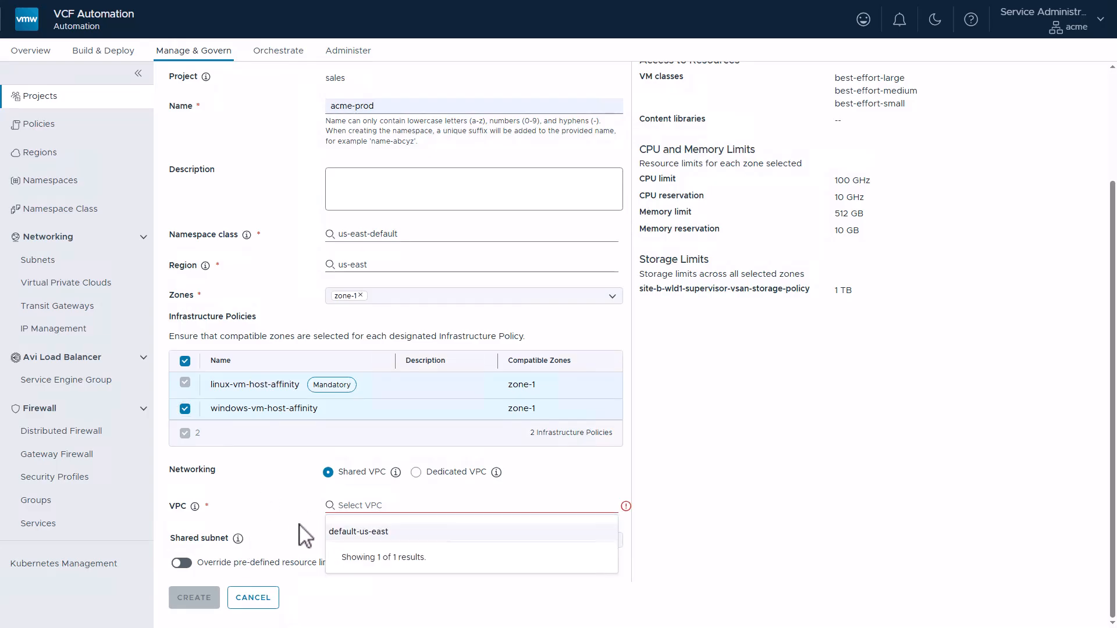
pyautogui.click(417, 541)
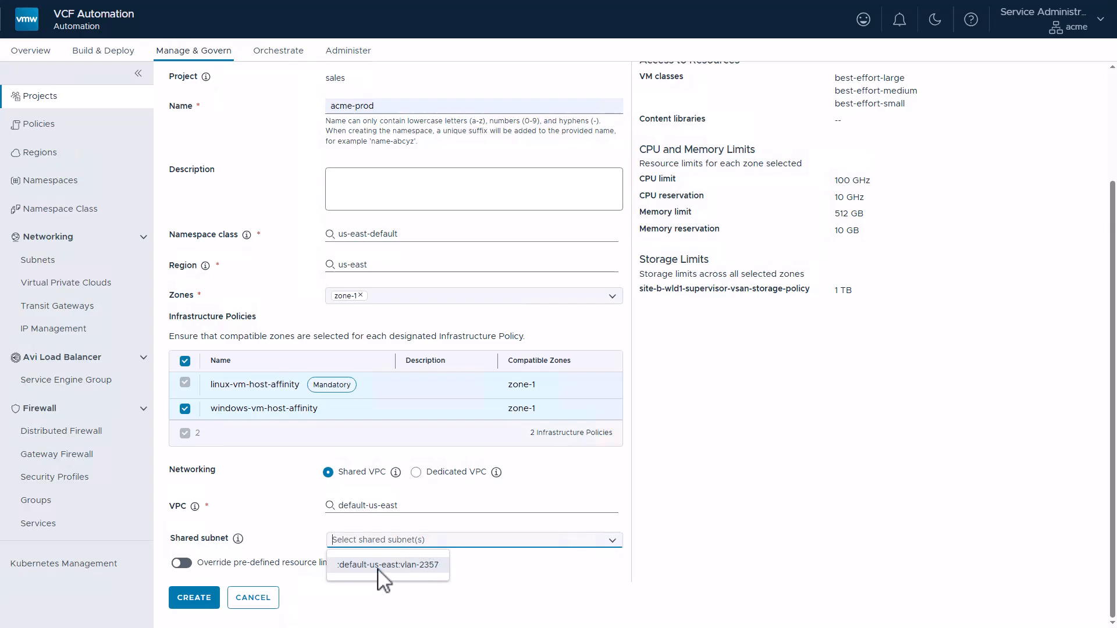
pyautogui.press('Return')
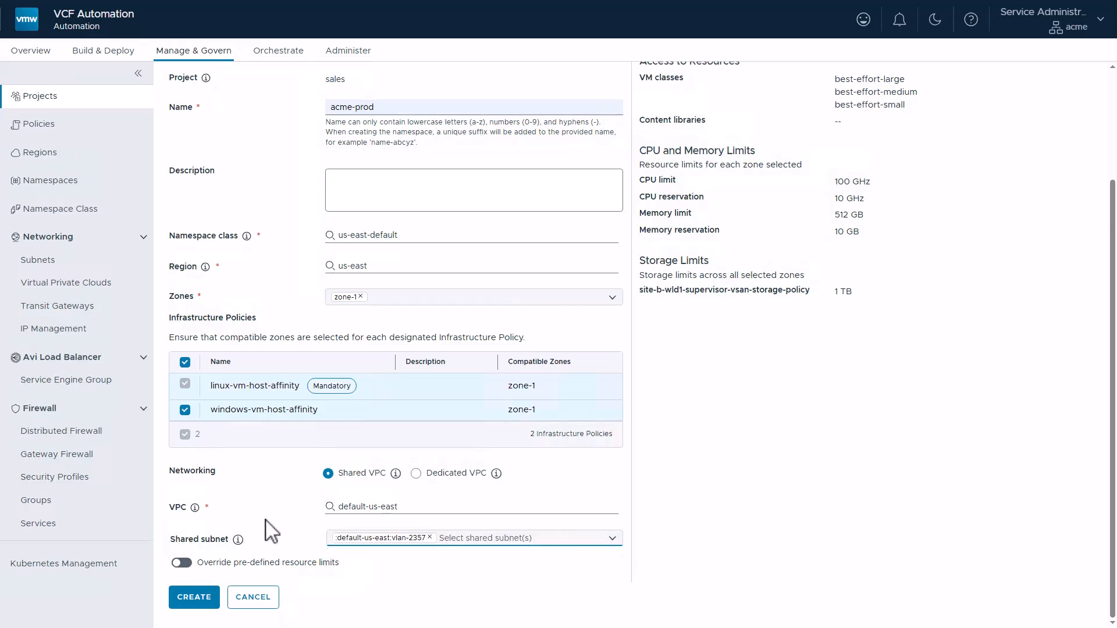
pyautogui.click(193, 602)
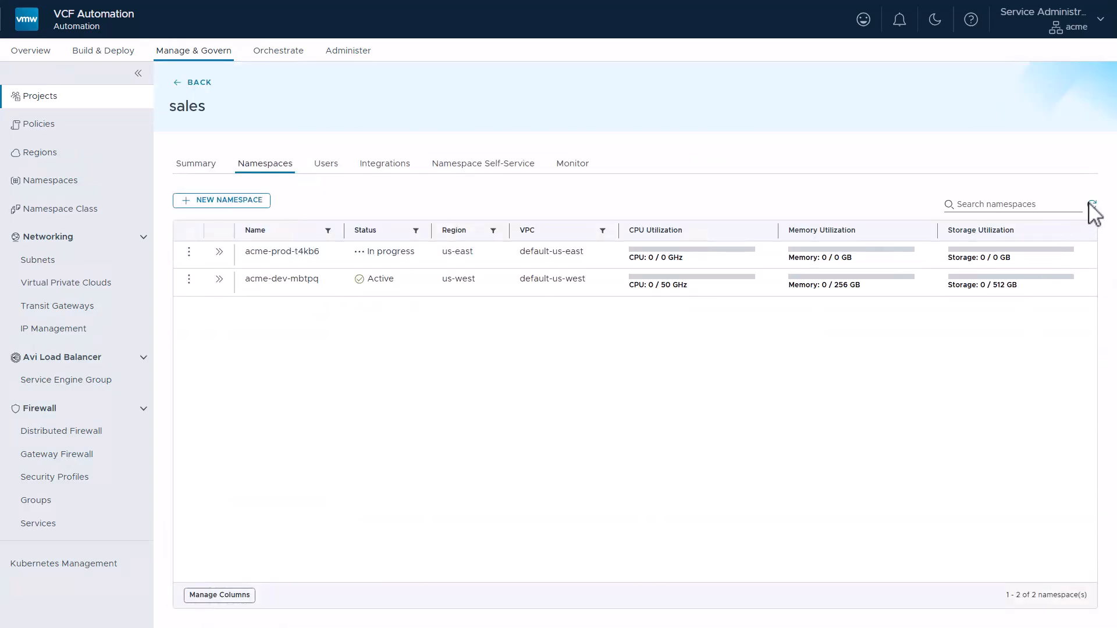
# Examine the acme-prod namespace's details, down to its assigned infrastructure policies
pyautogui.click(219, 253)
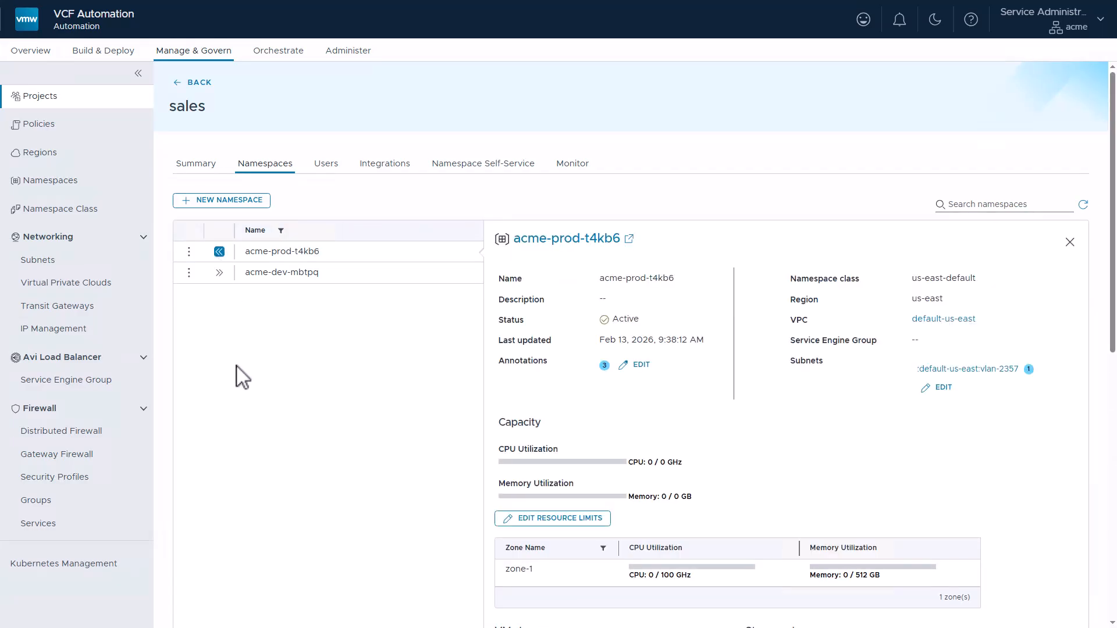
pyautogui.scroll(-2, 1086, 314)
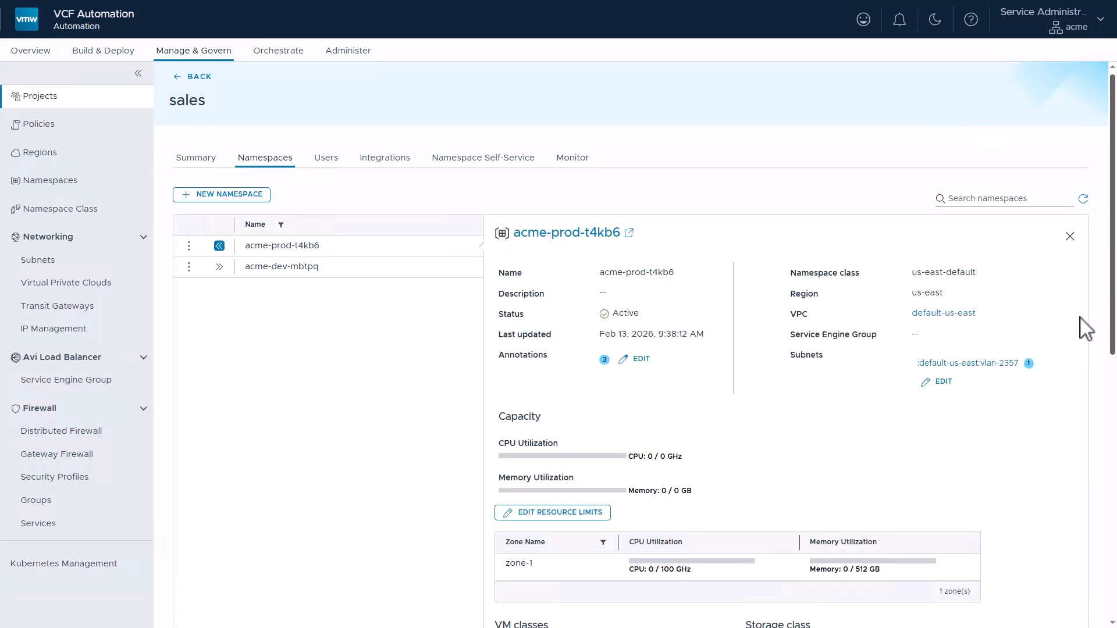
pyautogui.scroll(-8, 374, 441)
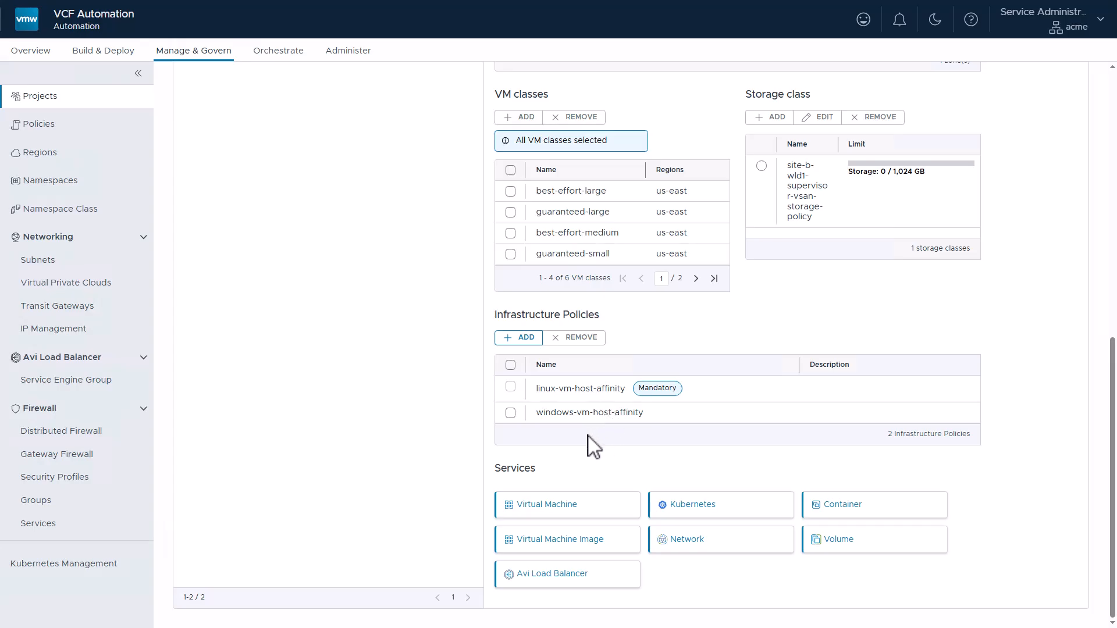
# Select the acme-prod namespace for building and deploying services, view its overview, and go to its Virtual Machine service
pyautogui.click(104, 51)
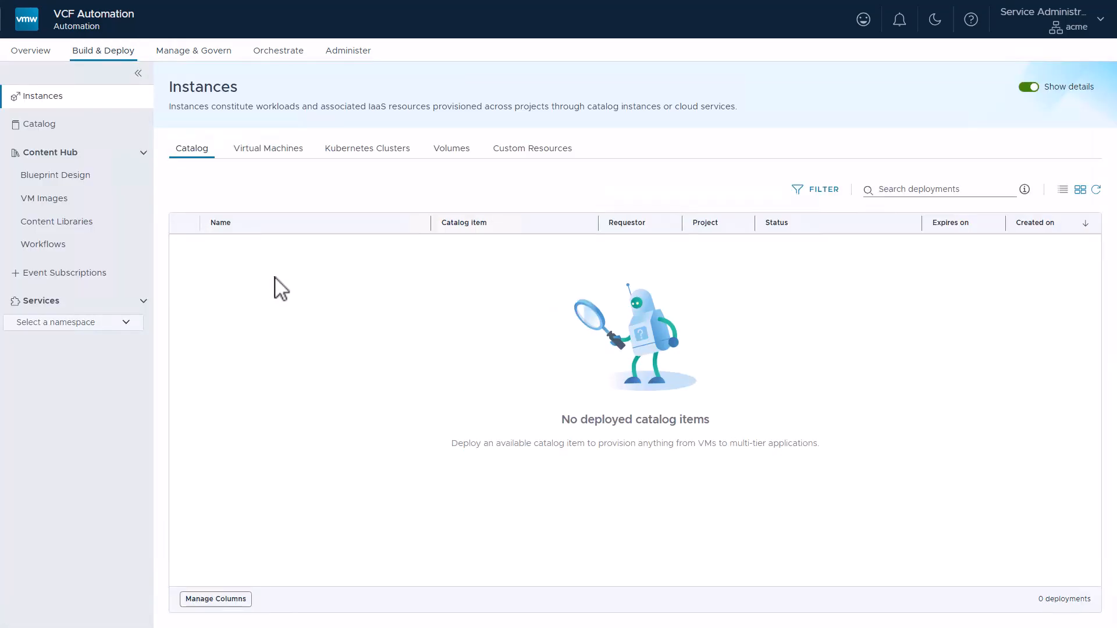
pyautogui.click(127, 325)
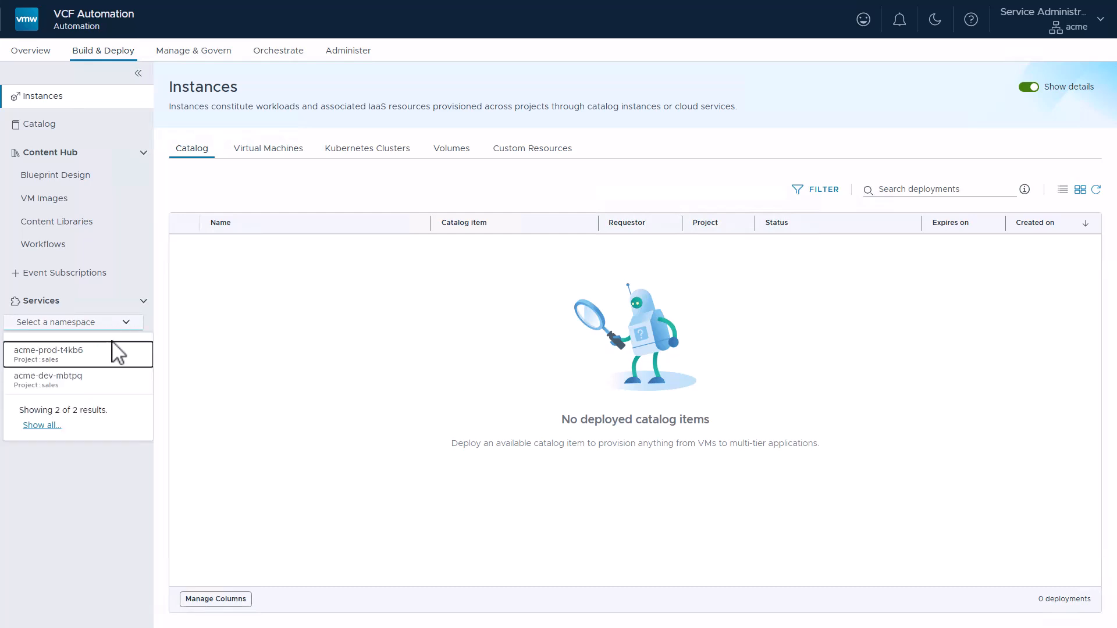
pyautogui.click(87, 360)
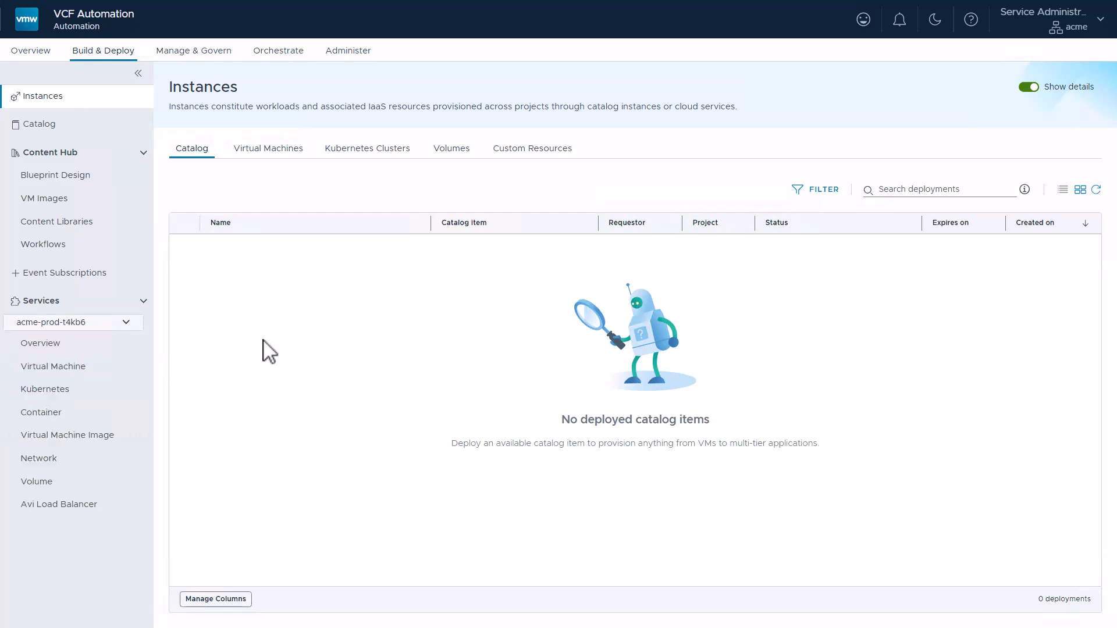
pyautogui.click(64, 344)
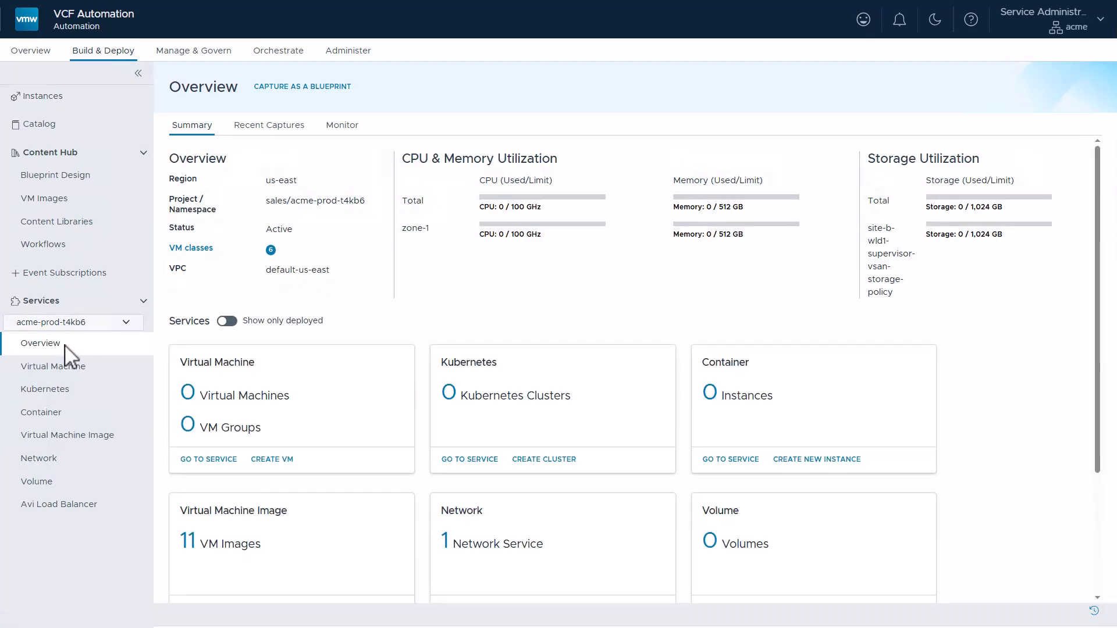
pyautogui.click(210, 459)
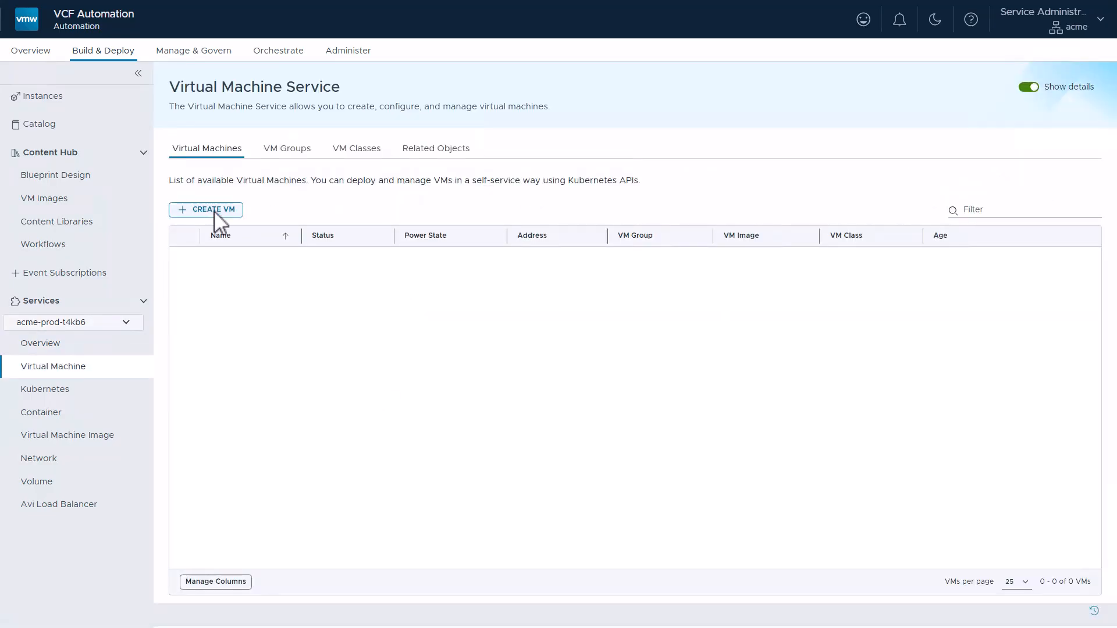
# Examine the infrastructure policy choices for a new virtual machine deployed from OVF, and discard the draft by returning to the organization overview
pyautogui.click(215, 209)
pyautogui.click(232, 285)
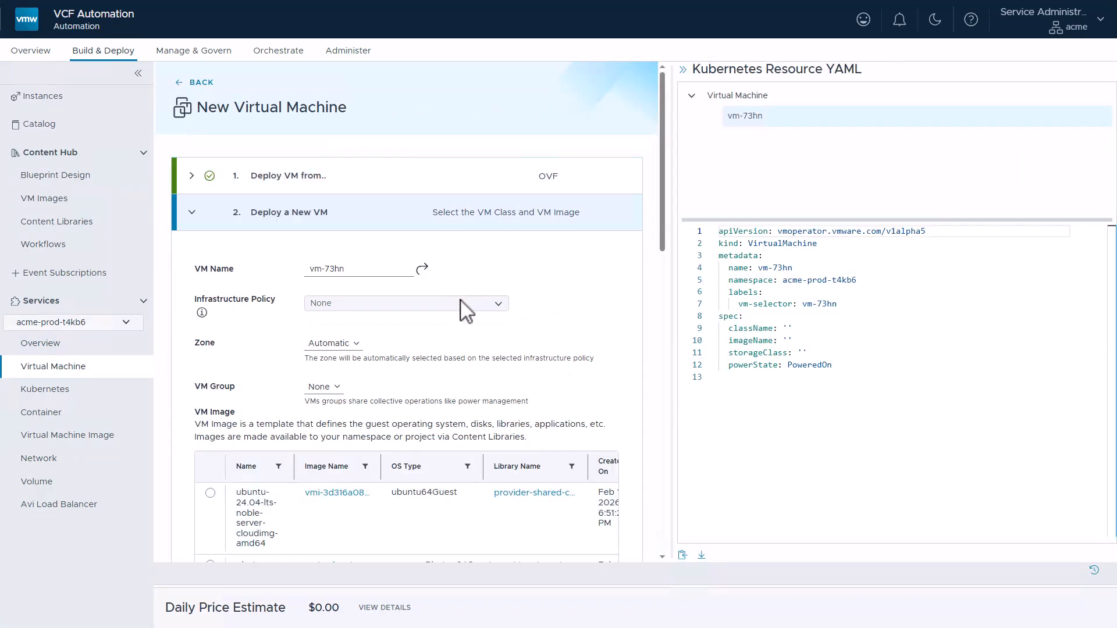
pyautogui.click(502, 306)
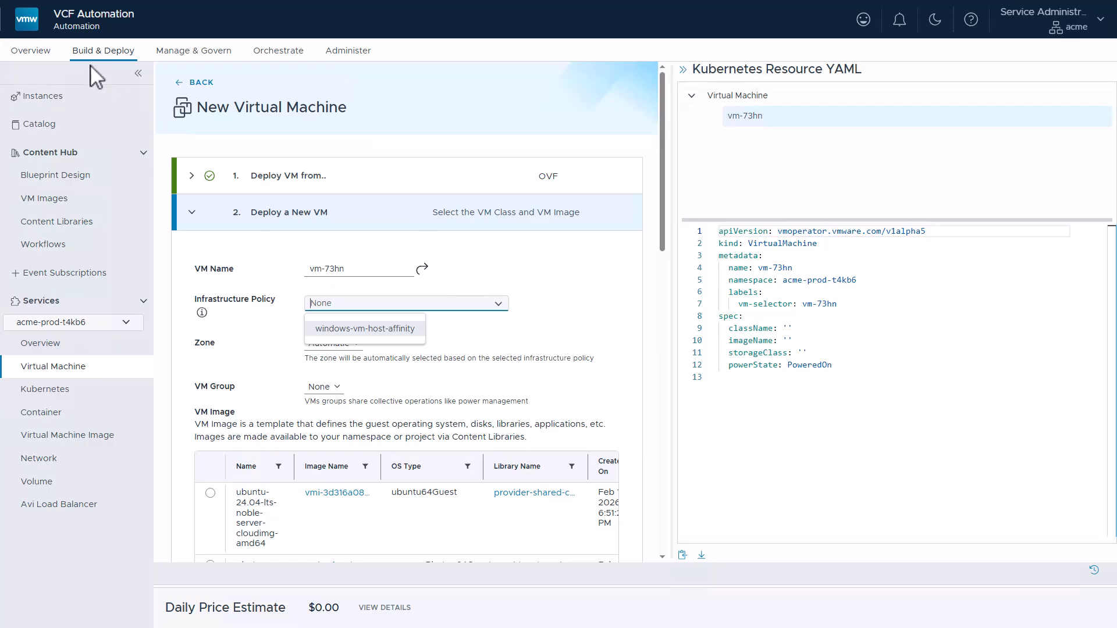
pyautogui.click(35, 51)
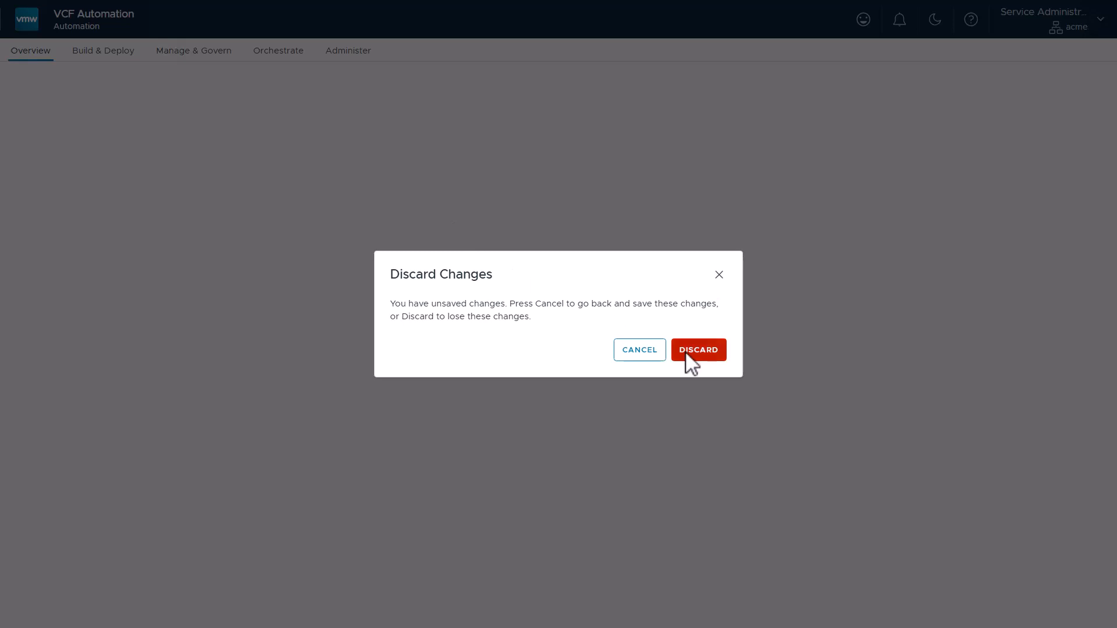
pyautogui.click(687, 351)
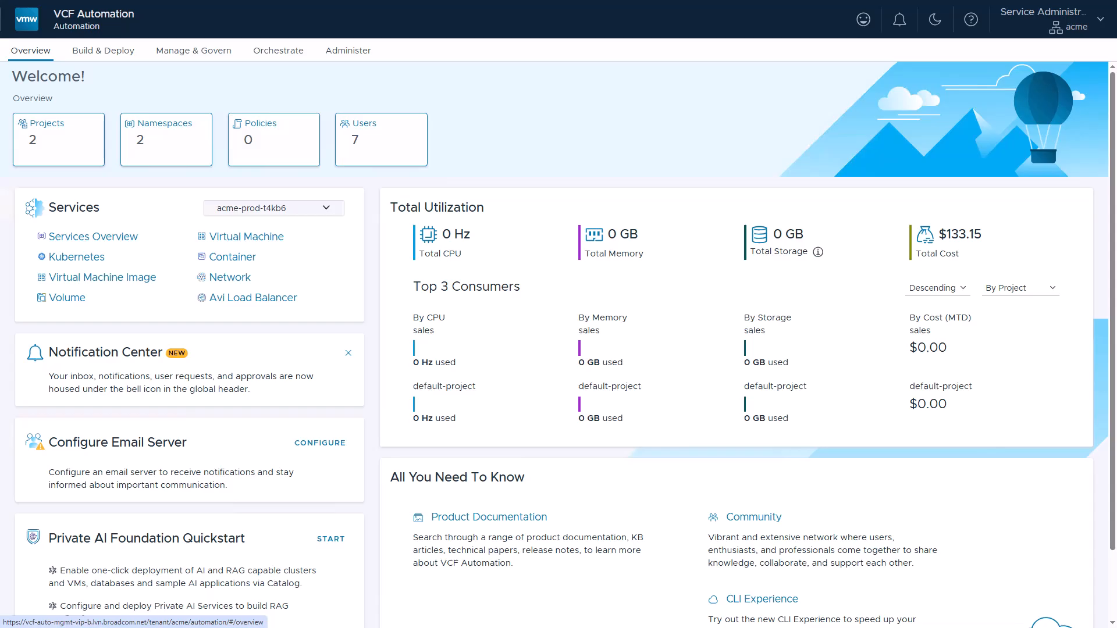
# Sign out of the acme organization in all tabs and windows
pyautogui.click(1073, 29)
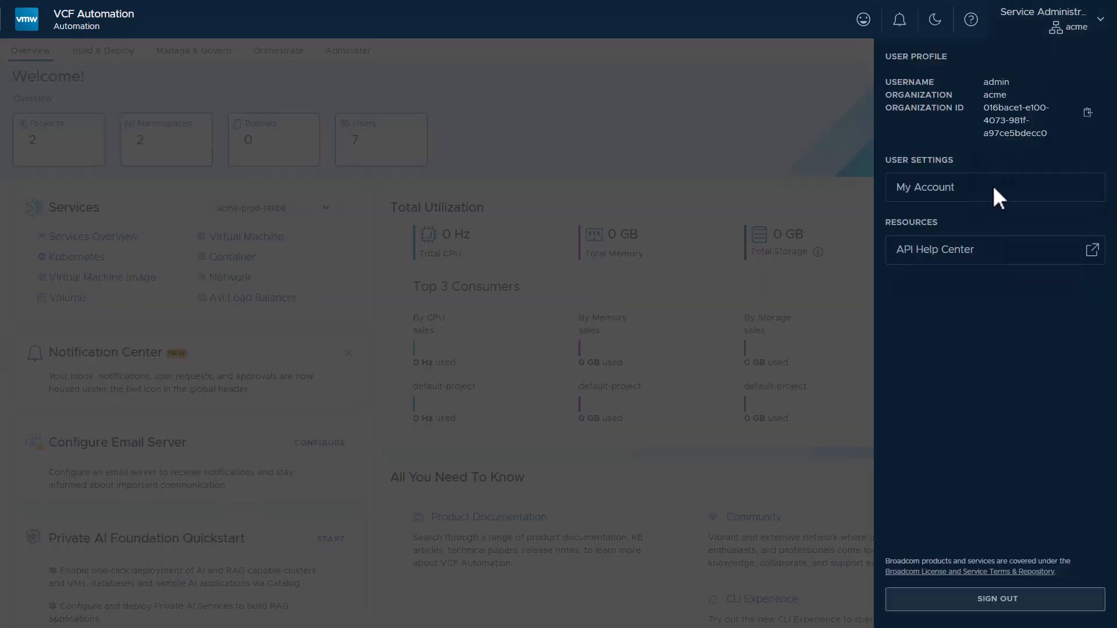
pyautogui.click(948, 600)
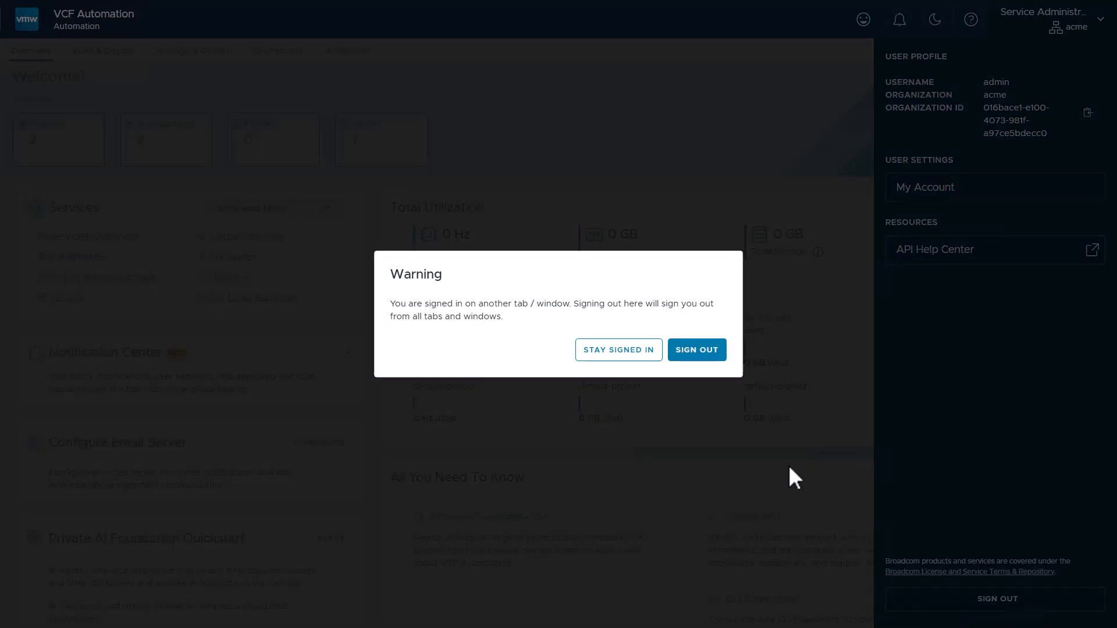
pyautogui.click(697, 351)
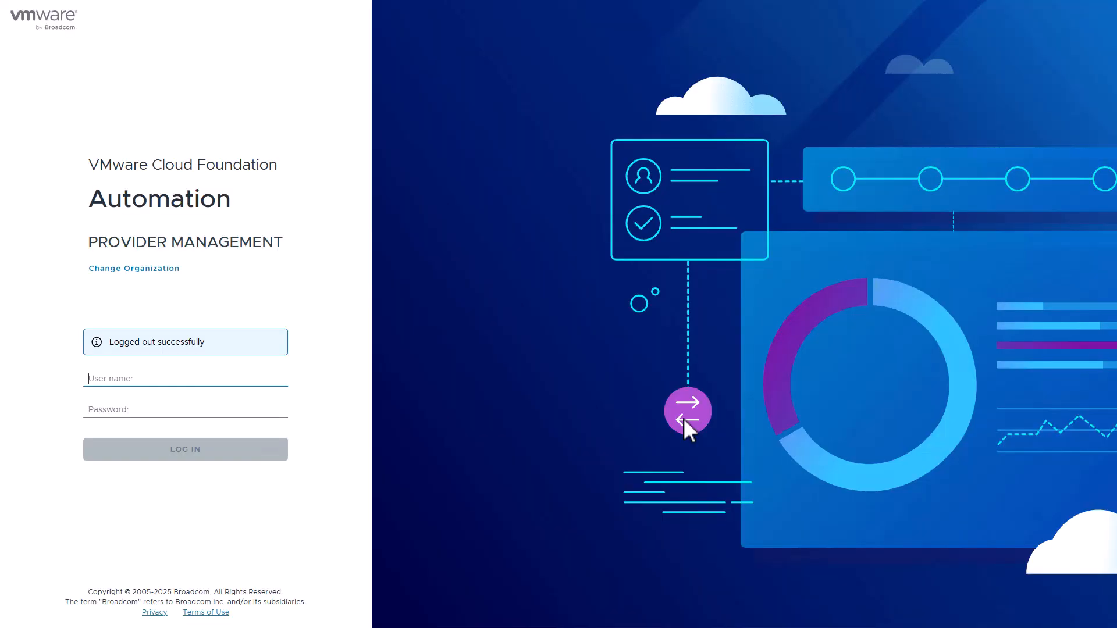